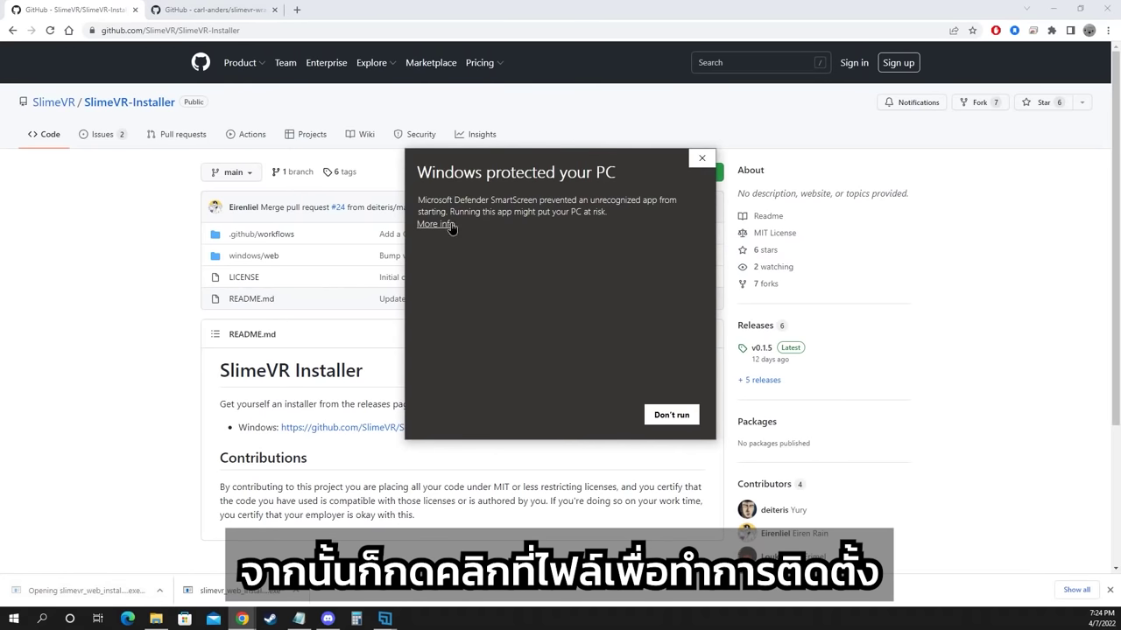
Let the blocked SlimeVR web installer run anyway and update the existing installation with the preselected components.
click(450, 224)
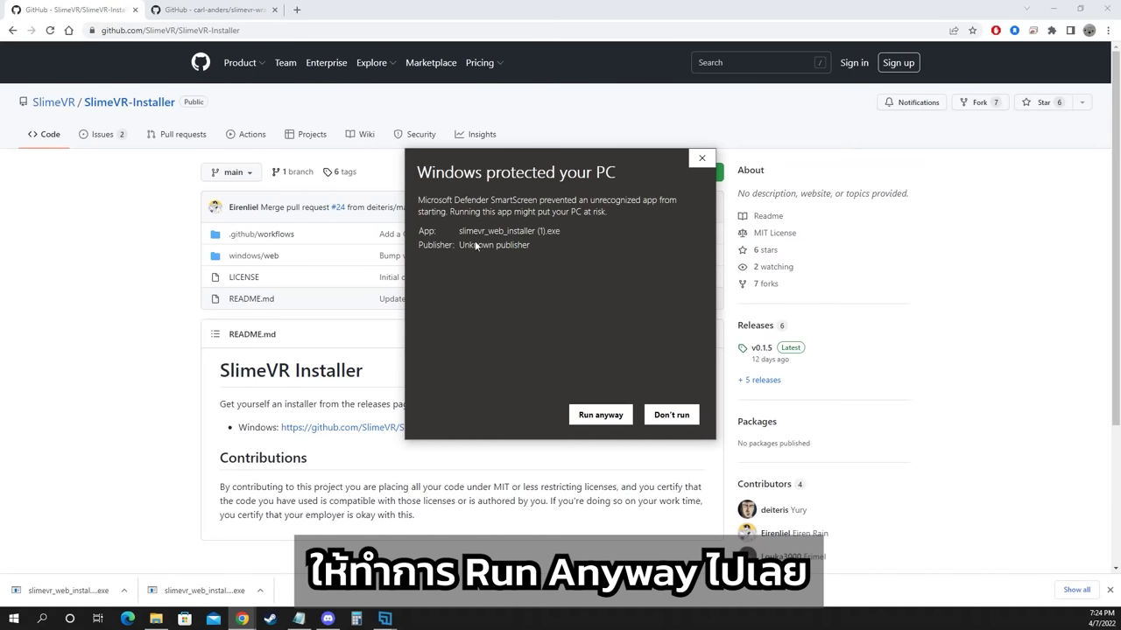
click(600, 417)
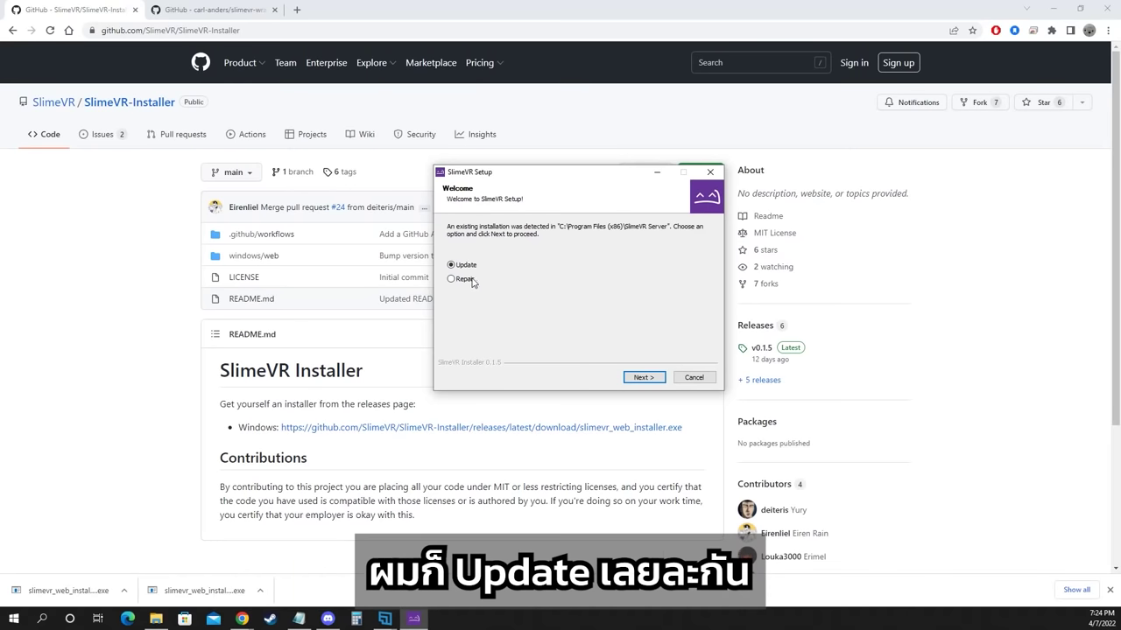
click(636, 380)
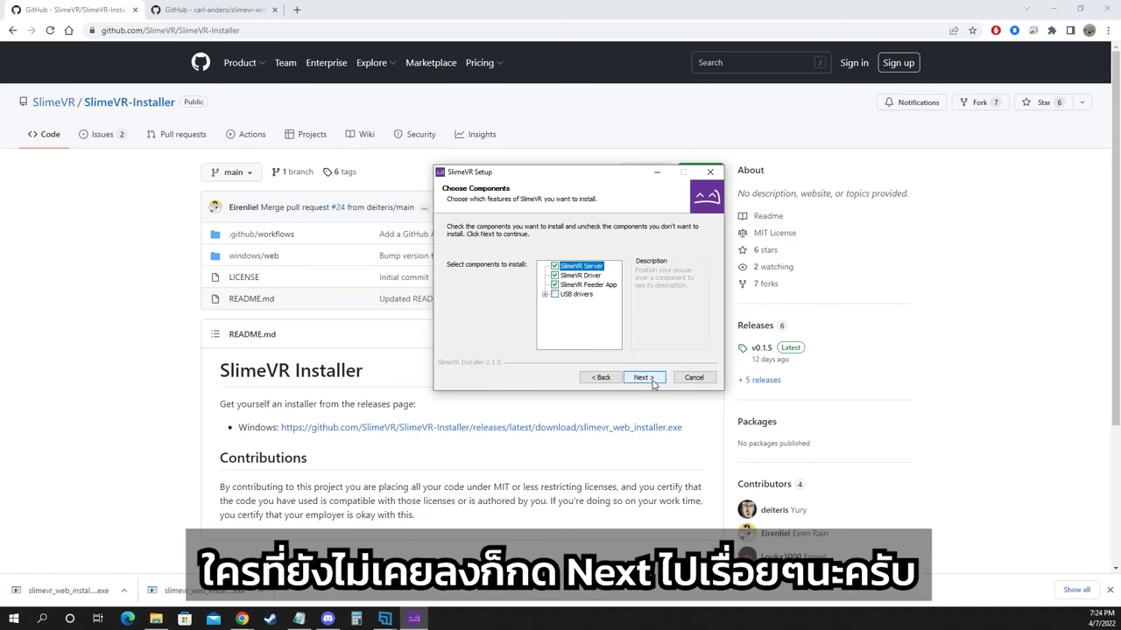
click(646, 378)
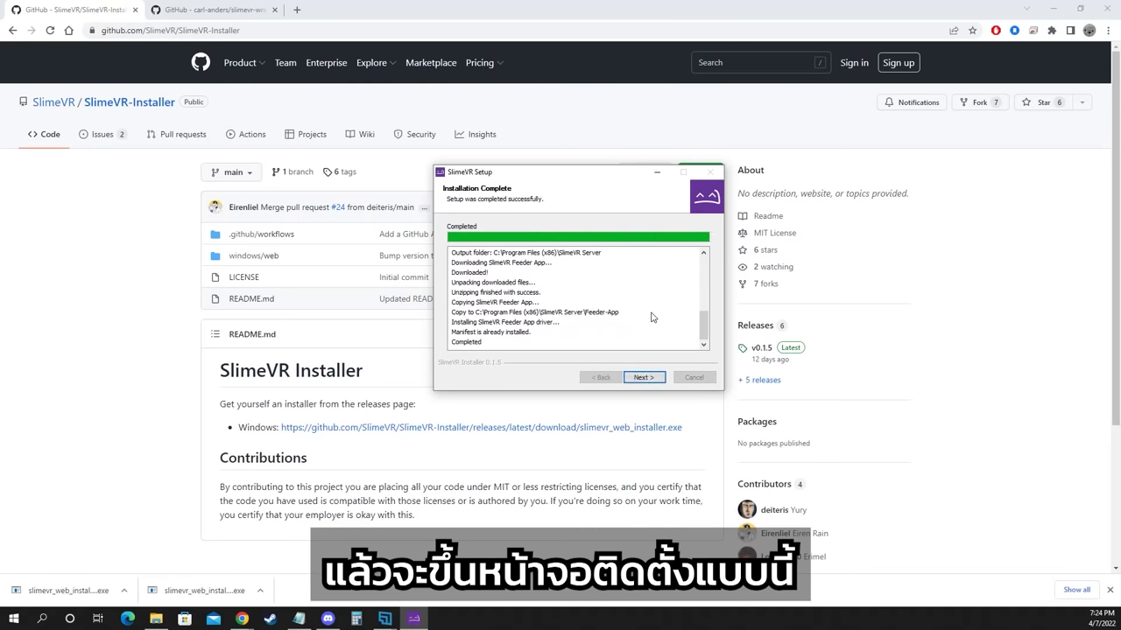
Finish the SlimeVR setup without opening the documentation, and minimize the browser.
click(644, 378)
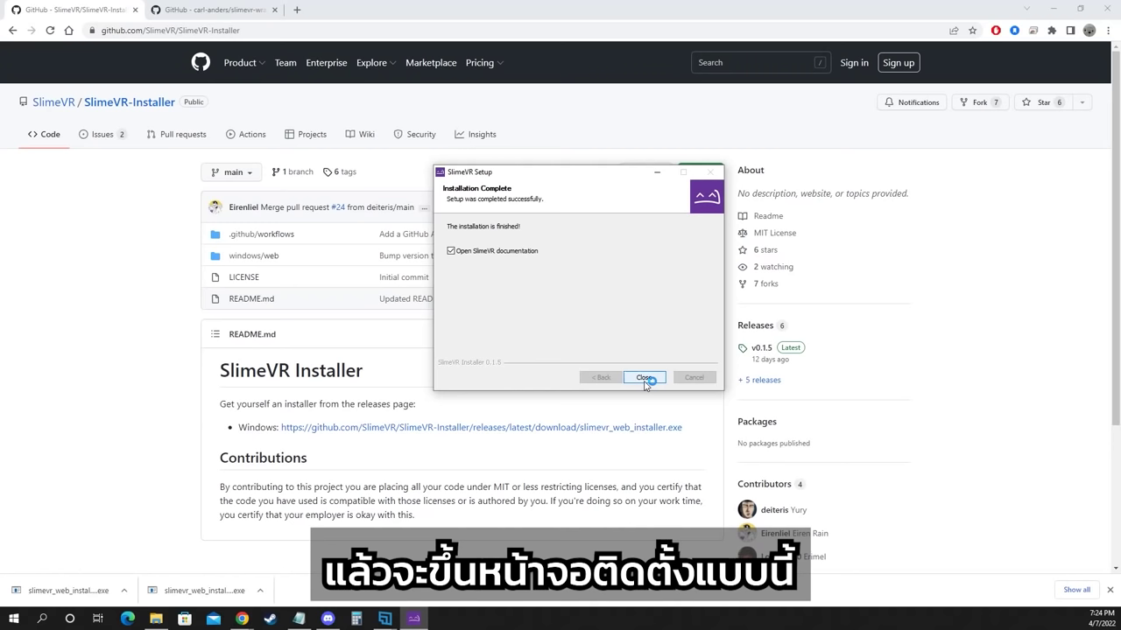
click(452, 251)
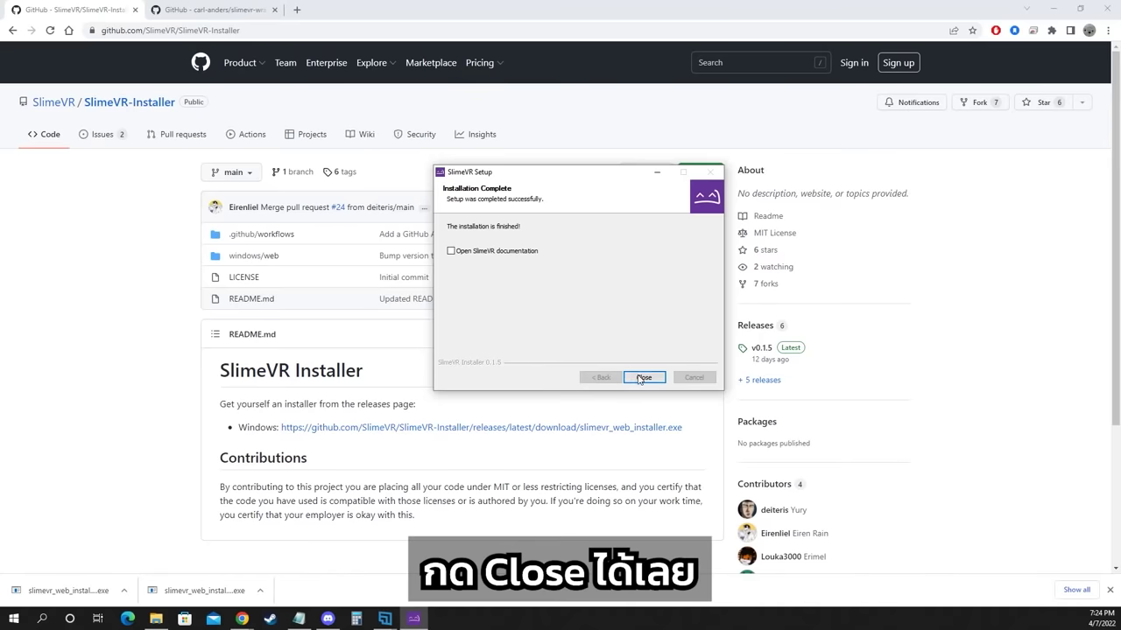
click(645, 377)
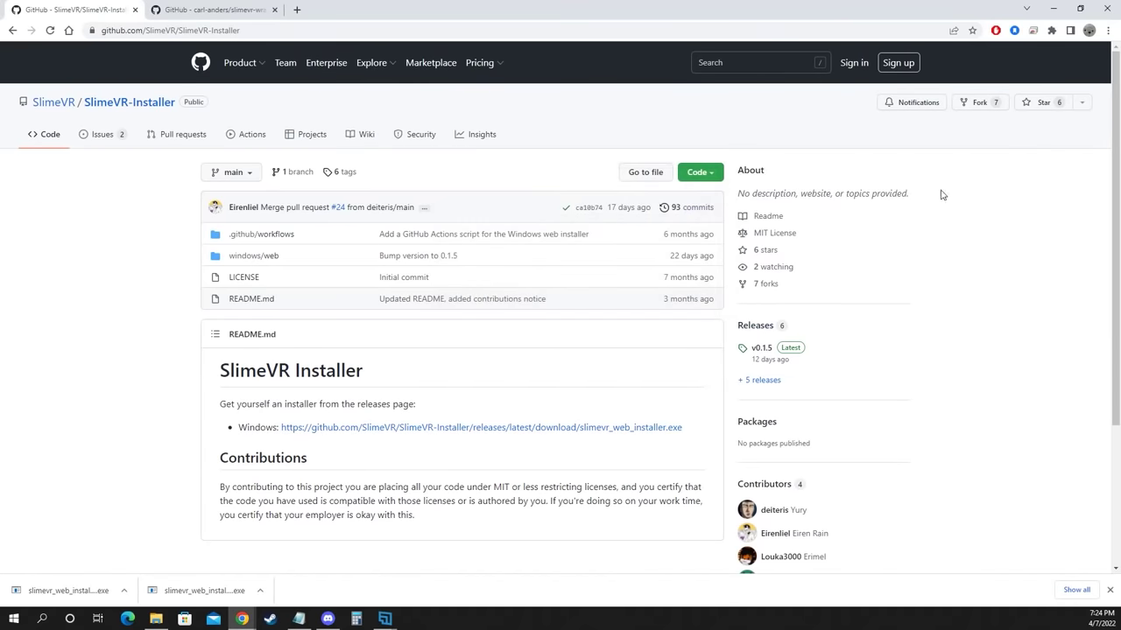
click(1055, 12)
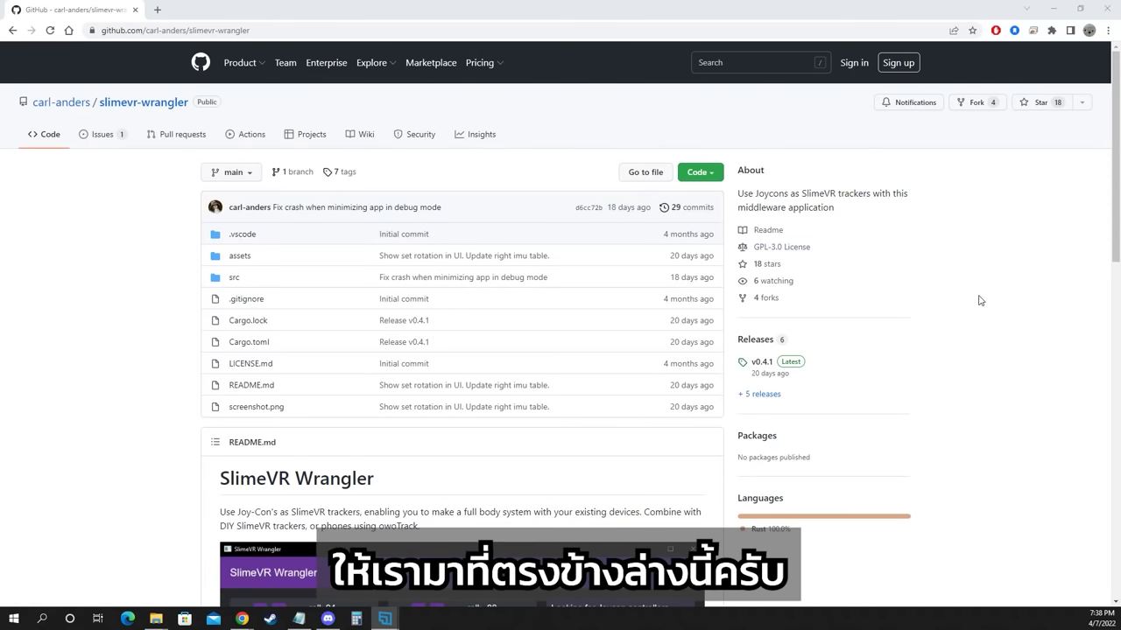
Download SlimeVR Wrangler from the Setup section of its README and move slimevr-wrangler (1).exe from Downloads to the desktop.
scroll(980, 300, down, 3)
scroll(980, 300, down, 3)
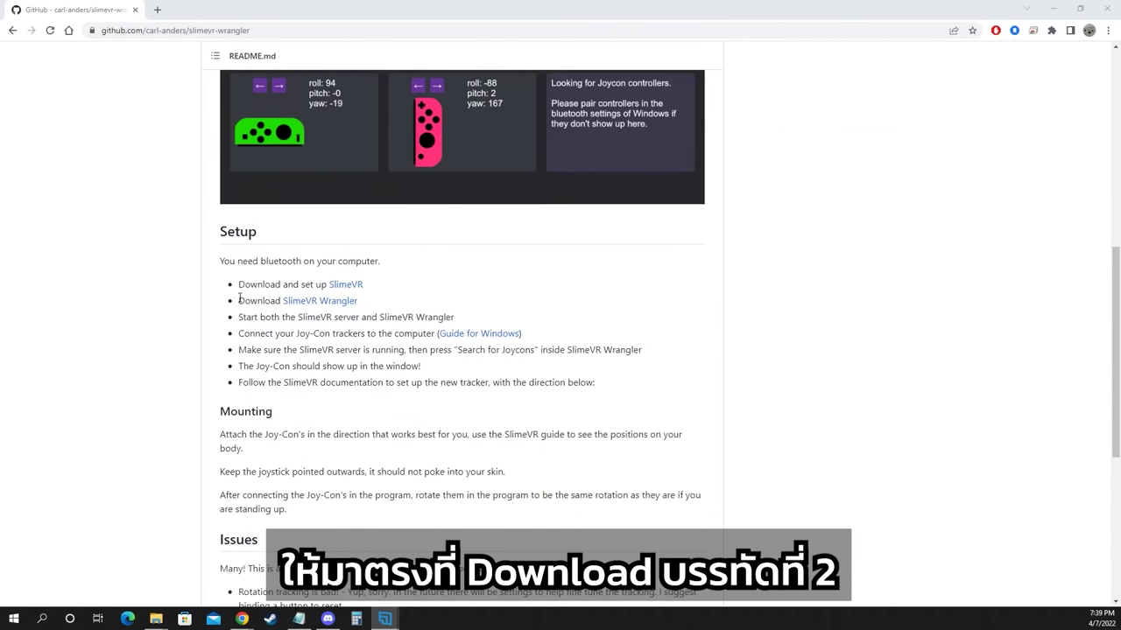
click(326, 302)
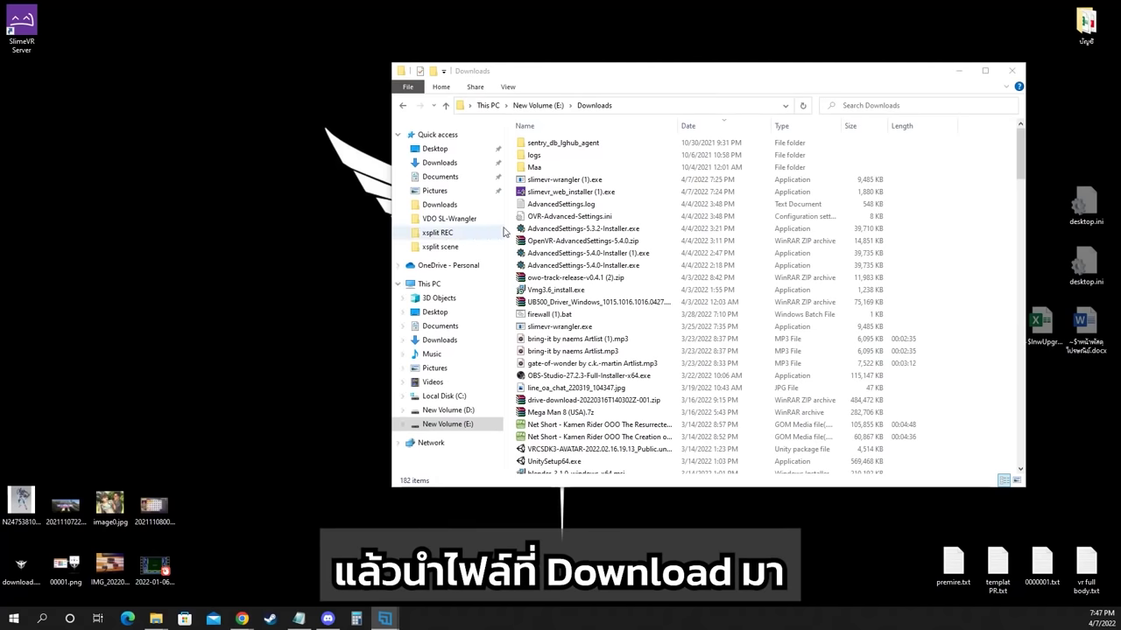
drag(568, 182, 76, 52)
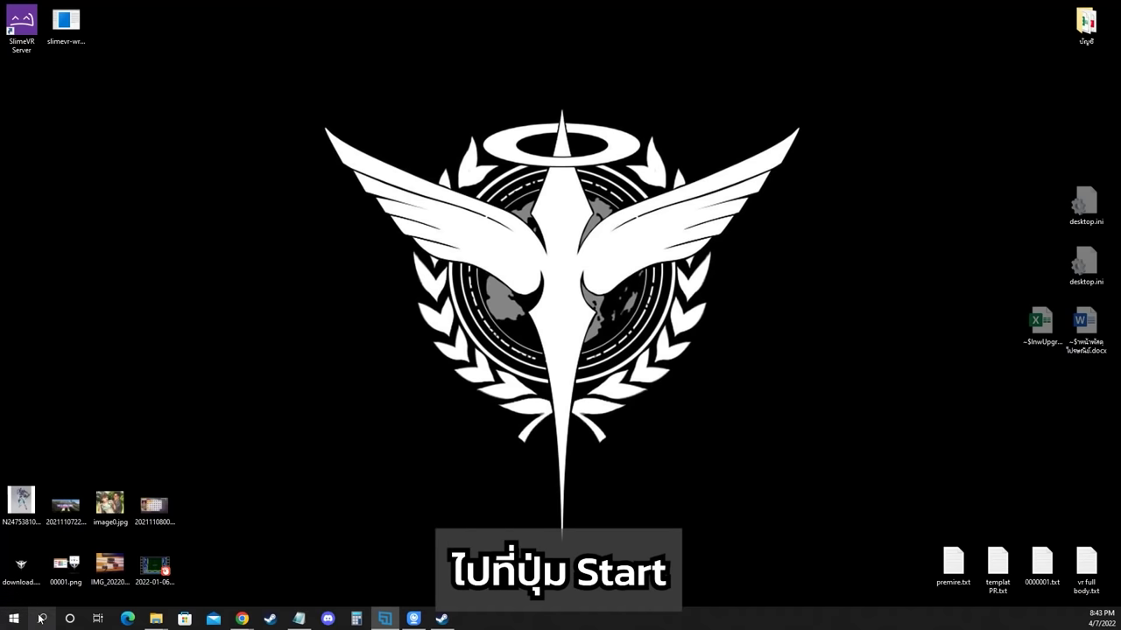
Open the Bluetooth & other devices page in Windows Settings.
click(12, 624)
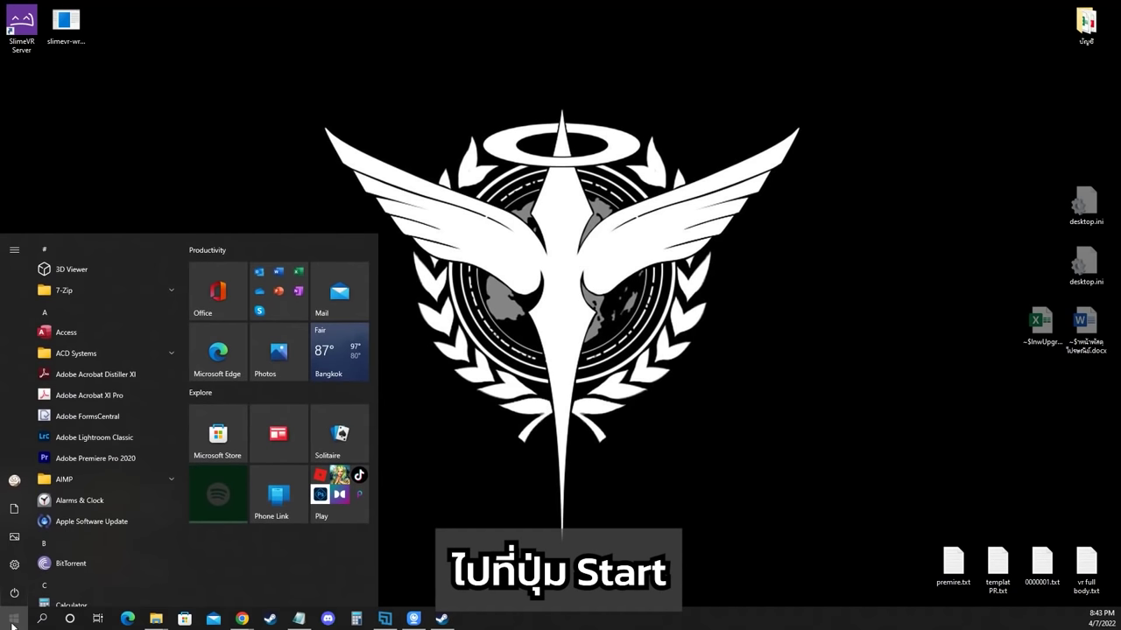
mouse_move(15, 565)
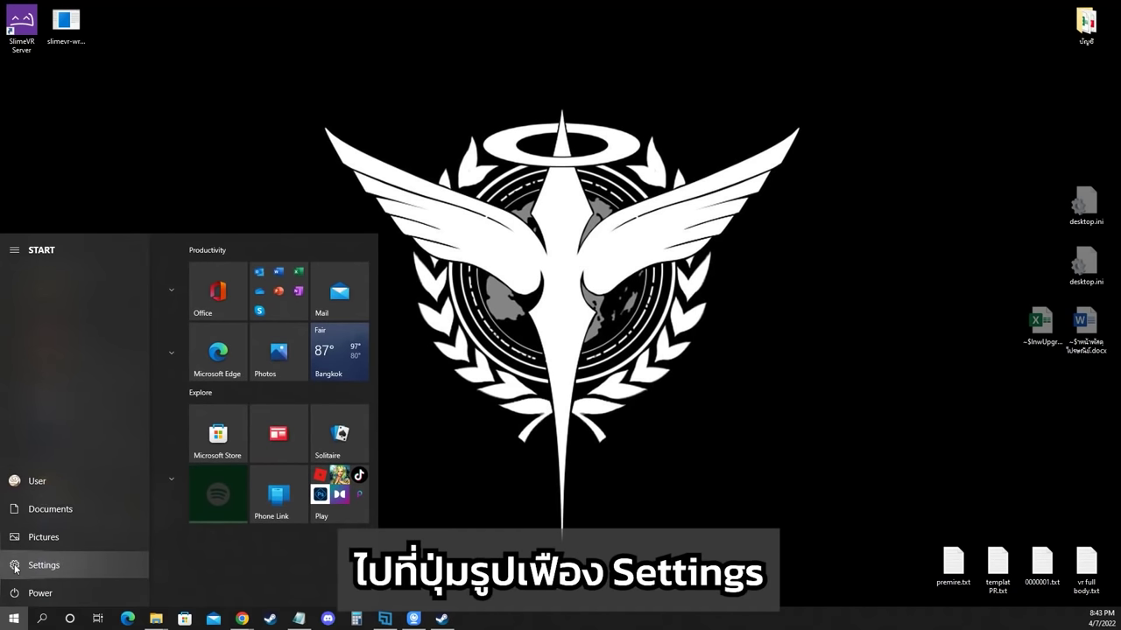
click(15, 566)
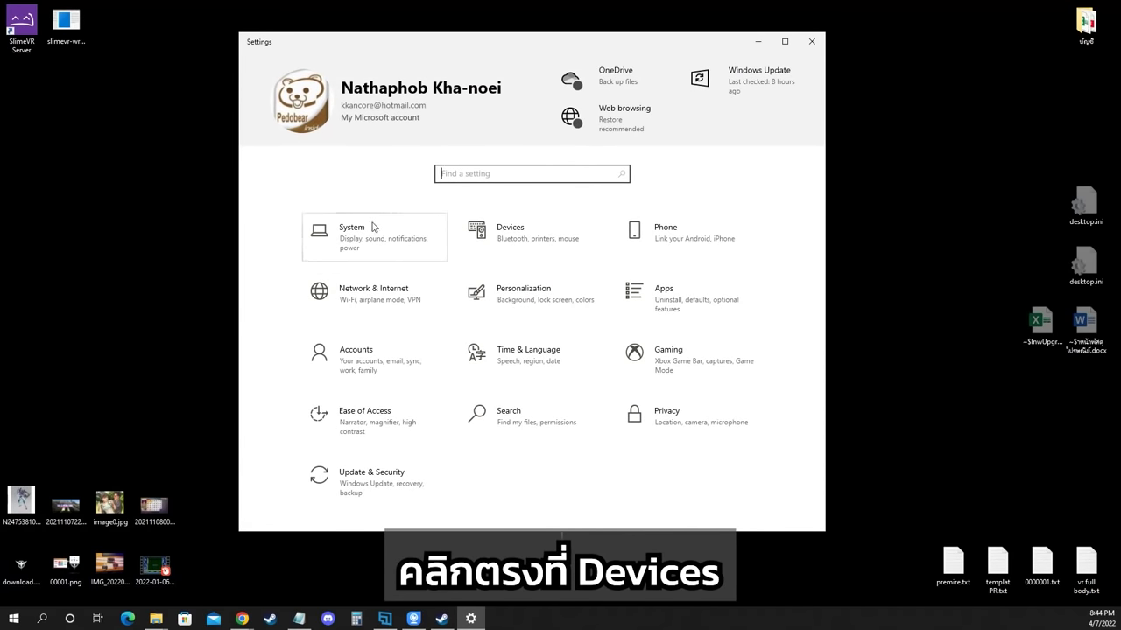
click(525, 242)
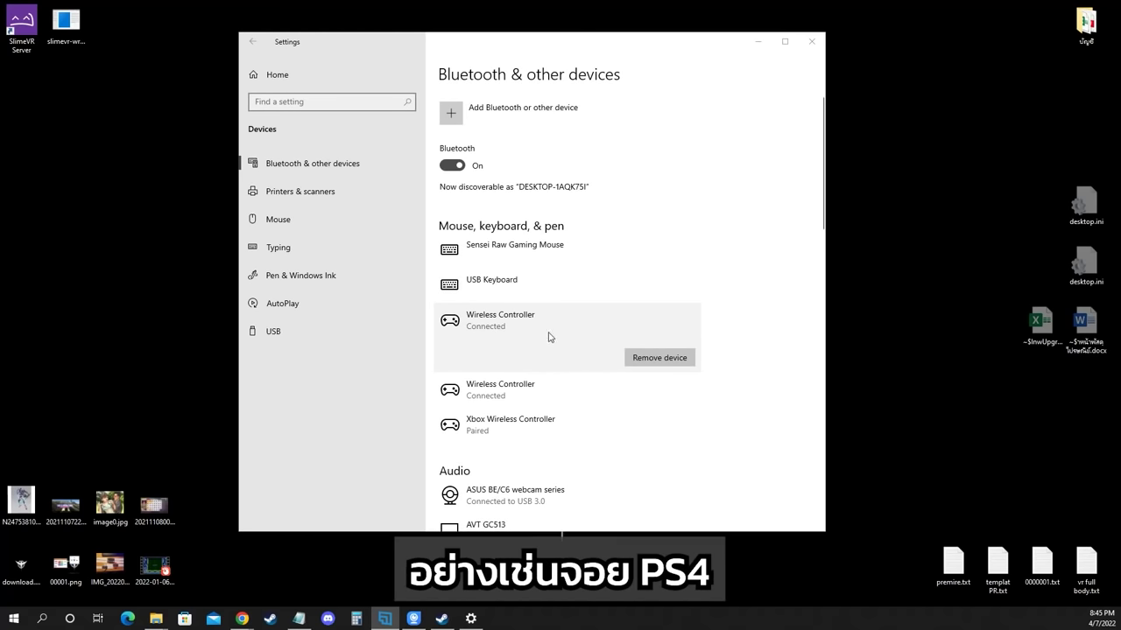
Remove both connected Wireless Controller devices from the Bluetooth device list.
click(588, 406)
click(611, 321)
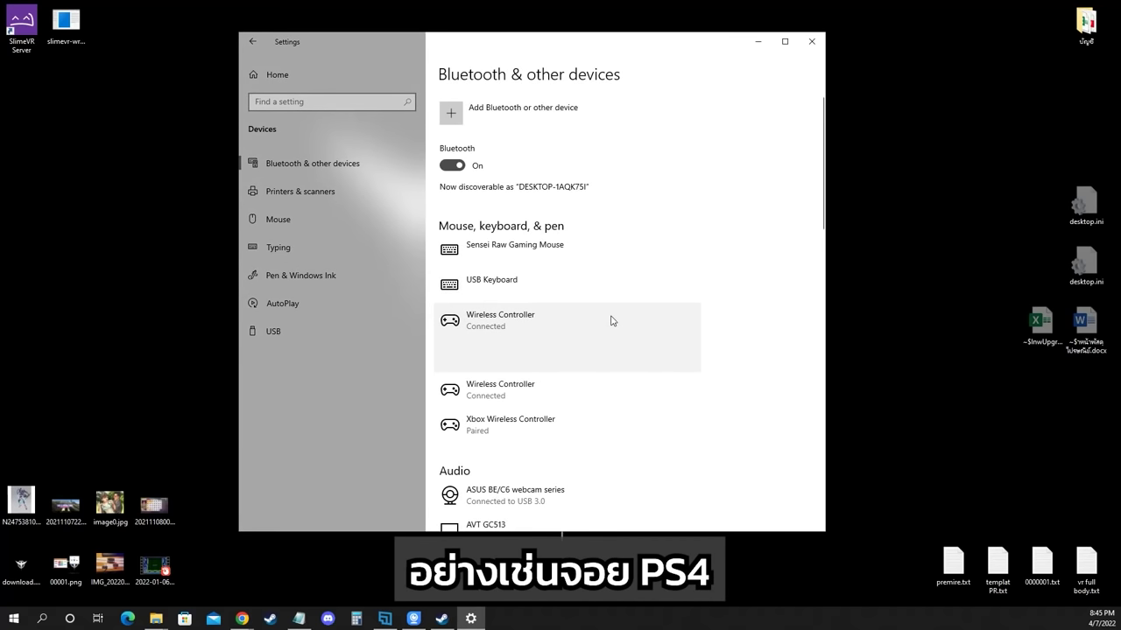
click(660, 357)
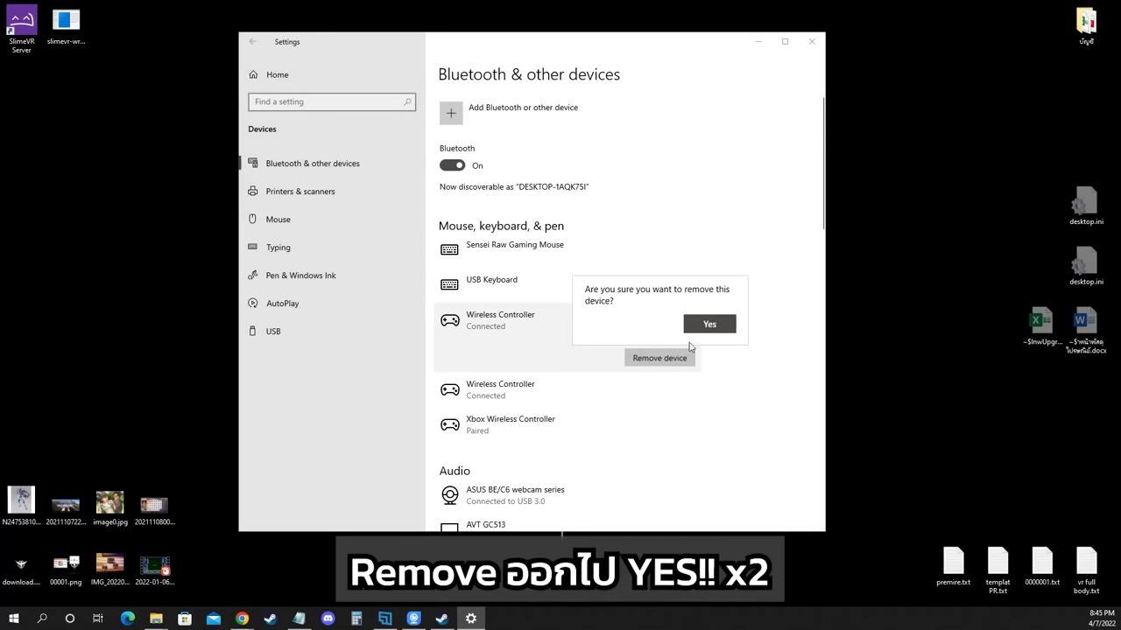
click(707, 323)
click(596, 397)
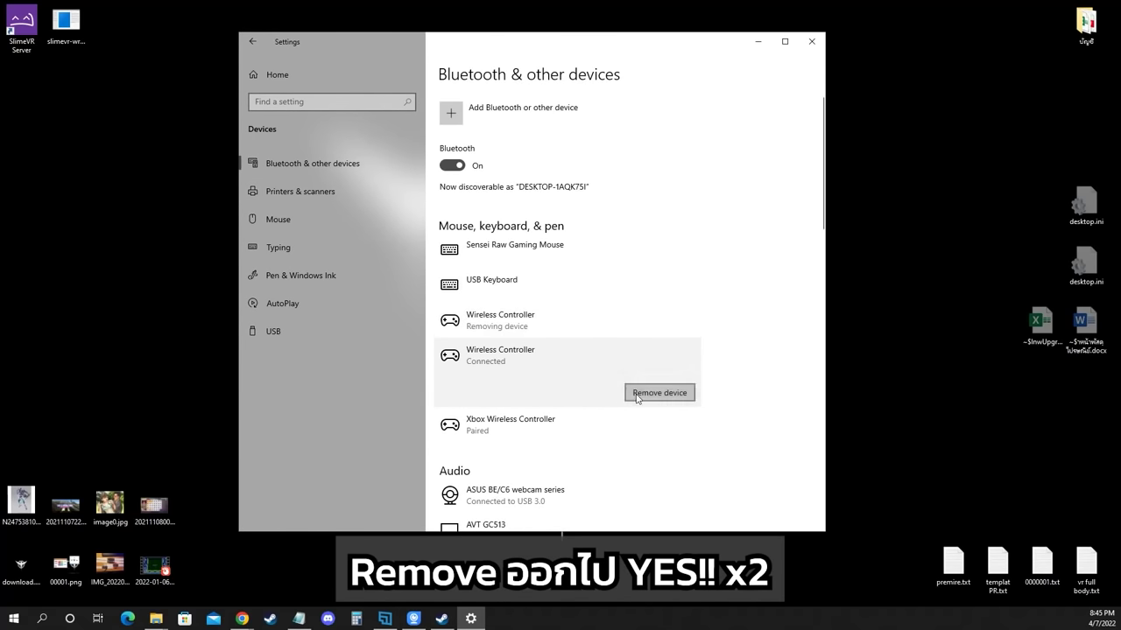
click(655, 393)
click(710, 361)
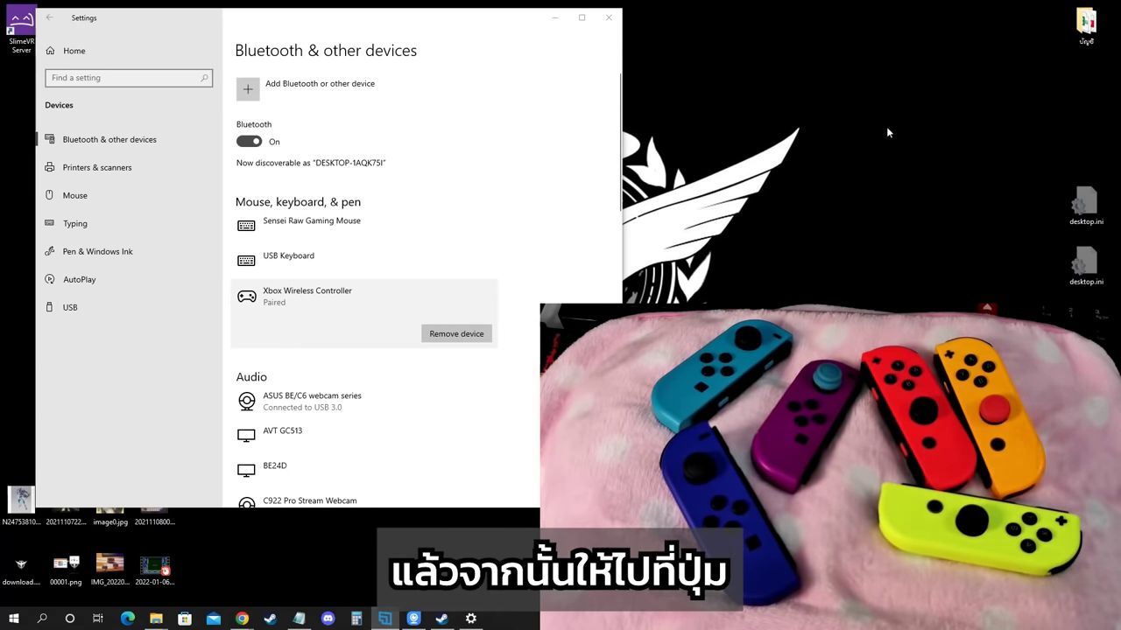
Pair the Joy-Con (R) as a new Bluetooth device and select its entry in the device list.
click(369, 97)
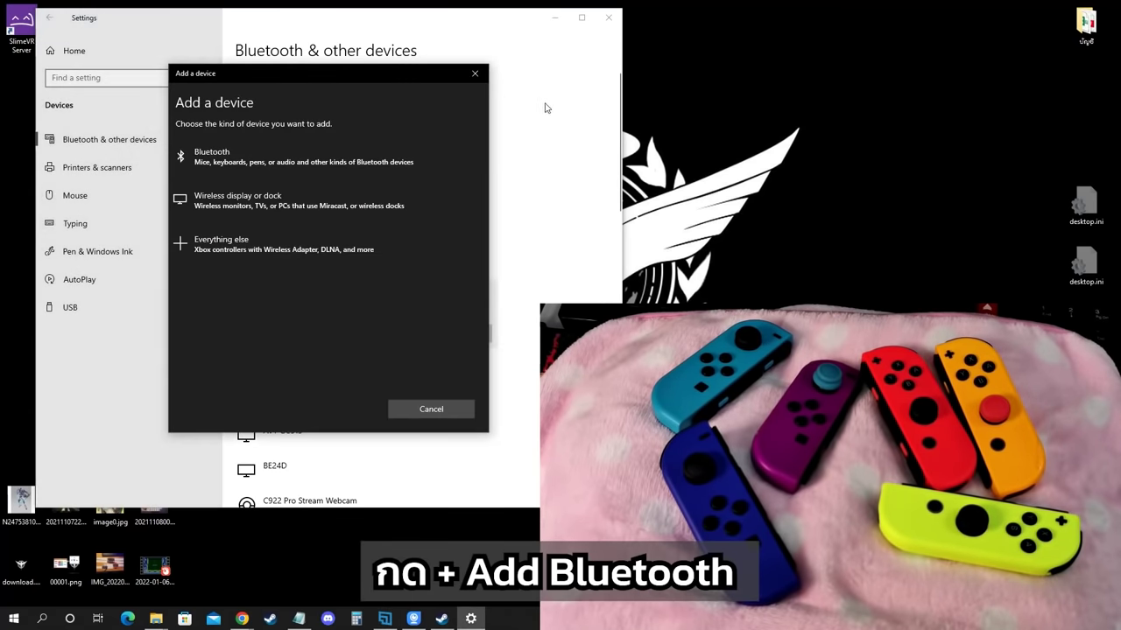
click(345, 164)
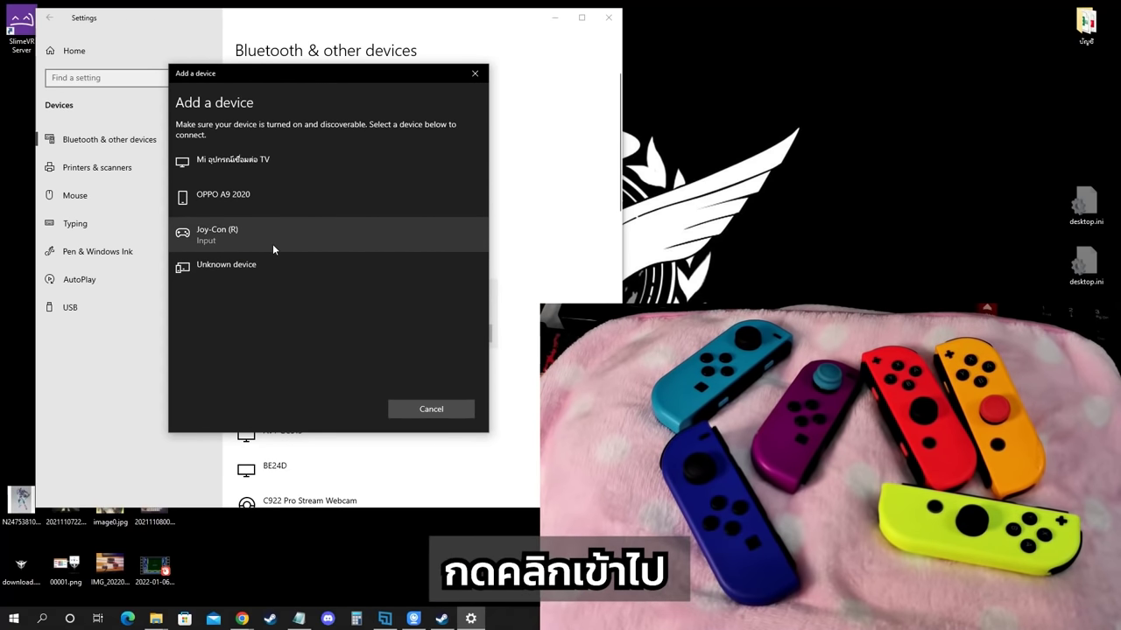
click(273, 249)
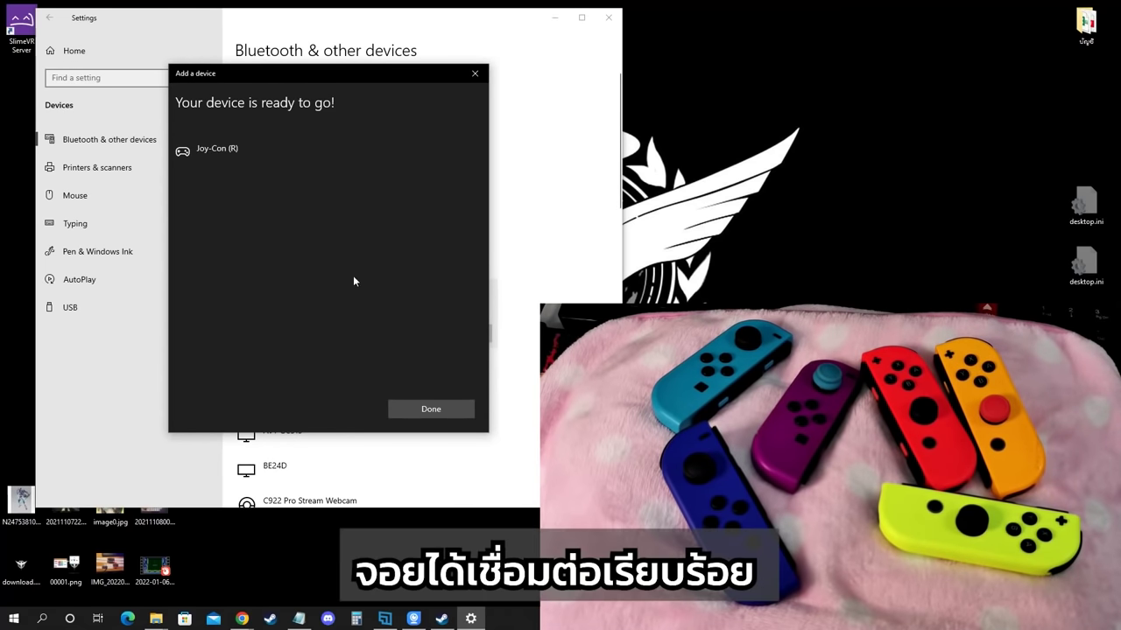
click(434, 409)
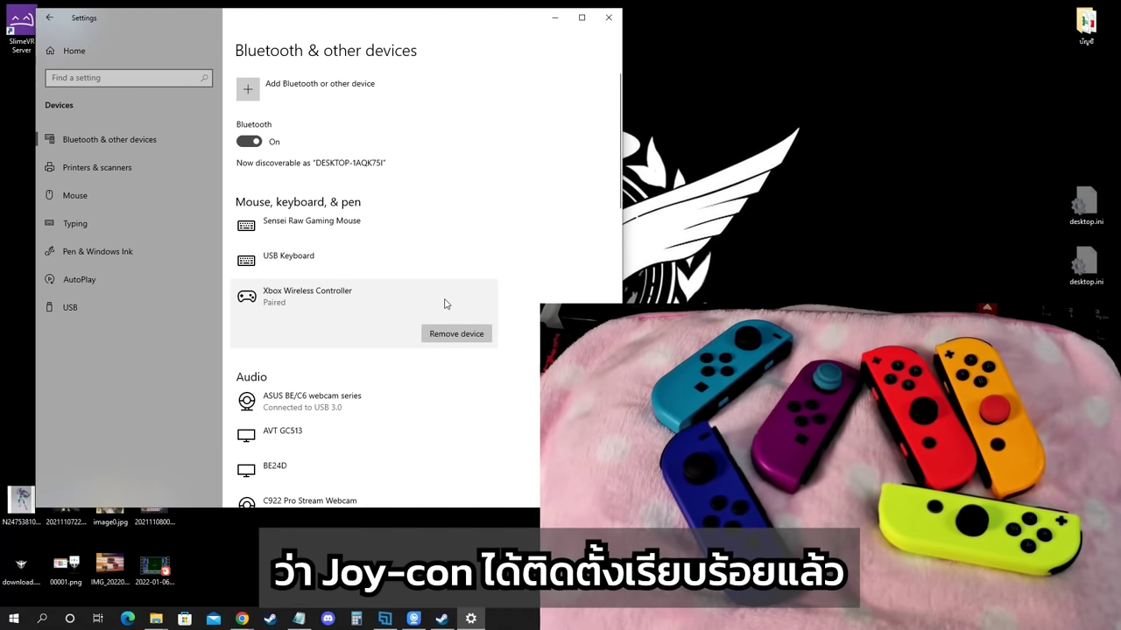
click(367, 226)
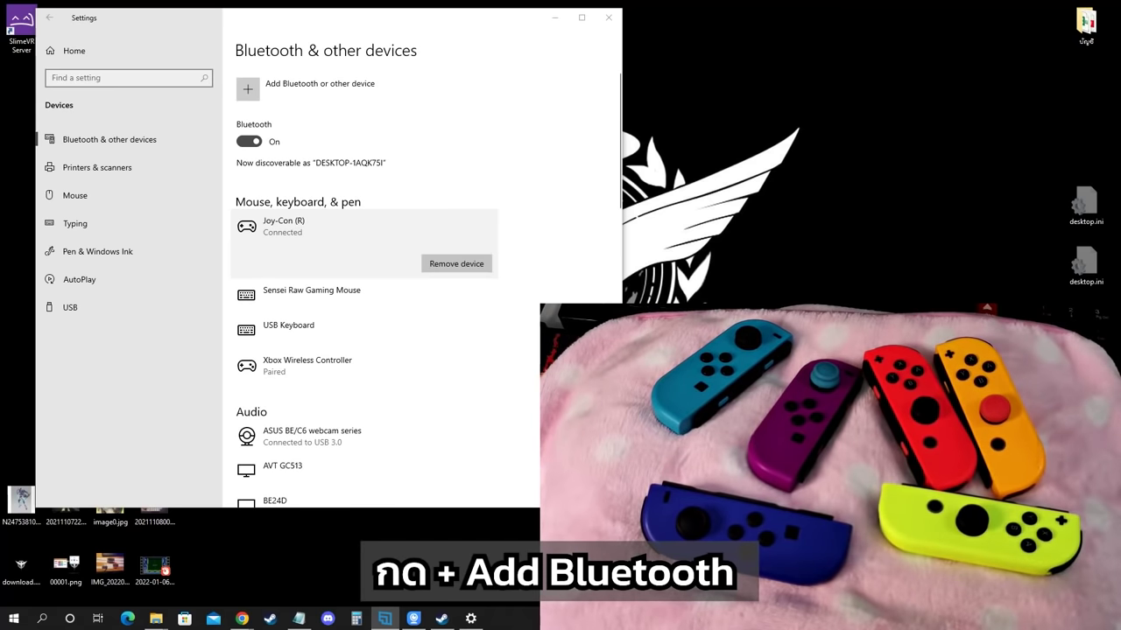
Pair the Joy-Con (L) as a new Bluetooth device and select its entry in the device list.
click(354, 90)
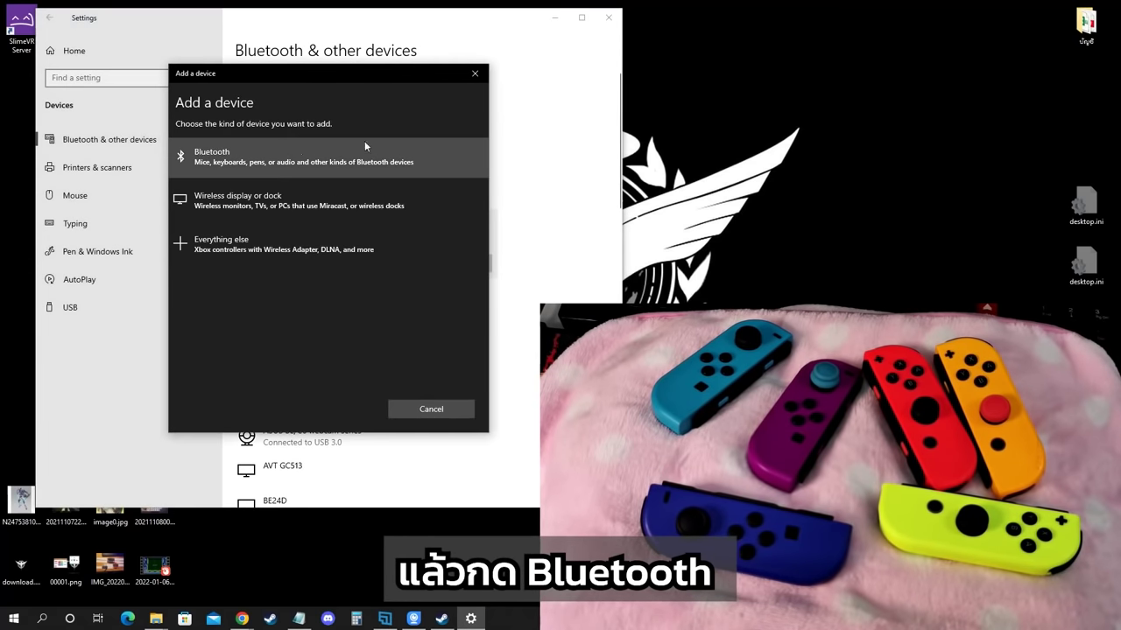
click(274, 161)
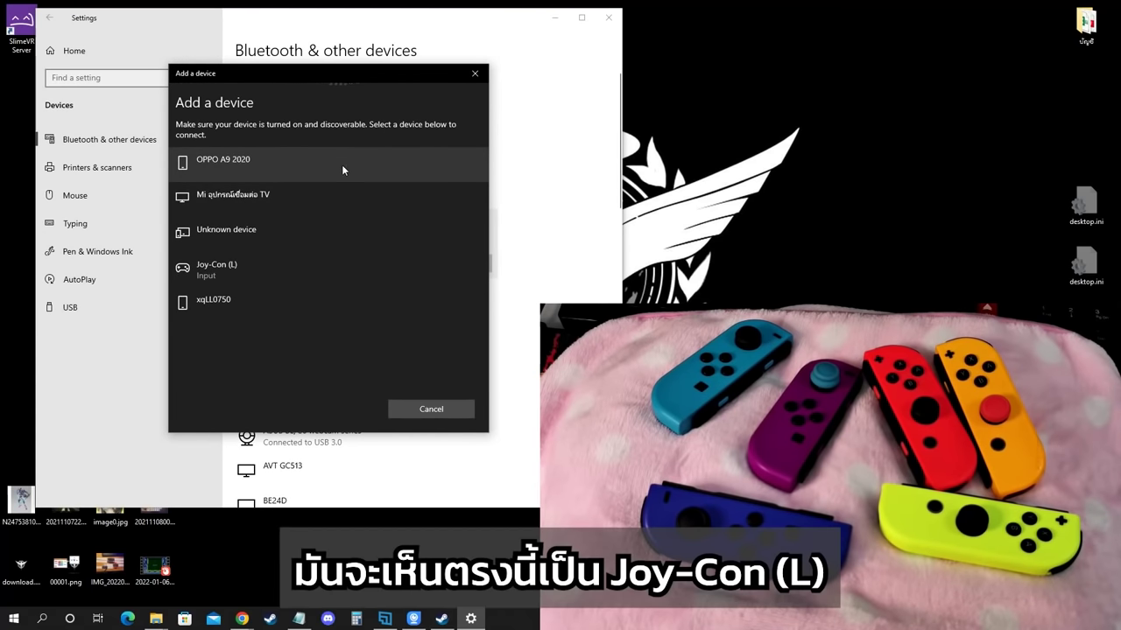
click(208, 275)
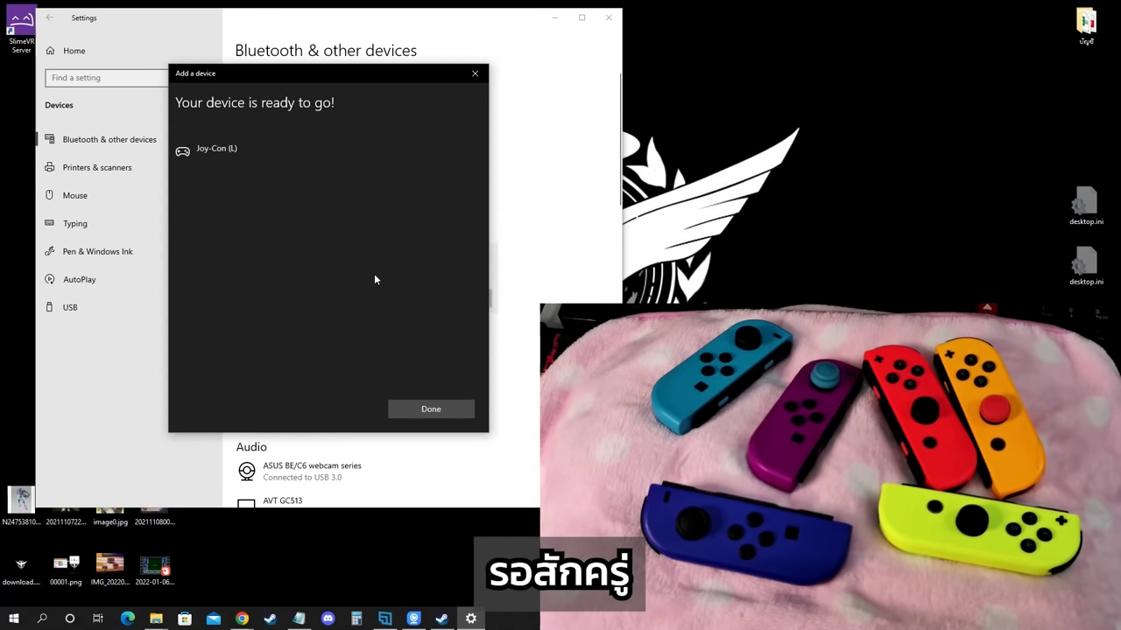
click(429, 412)
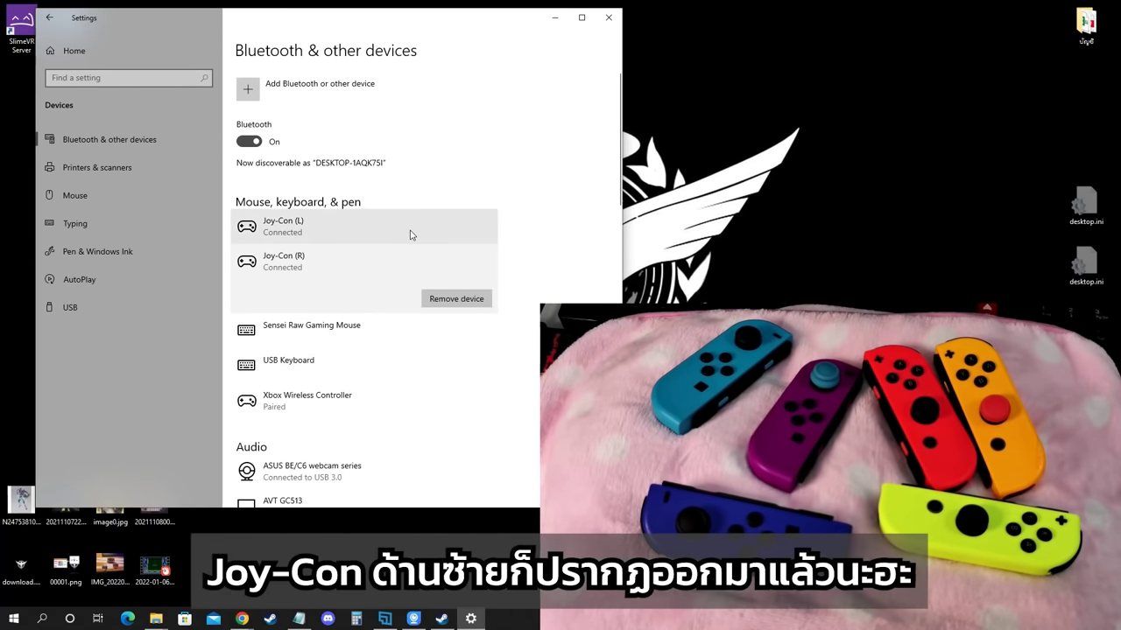
click(404, 233)
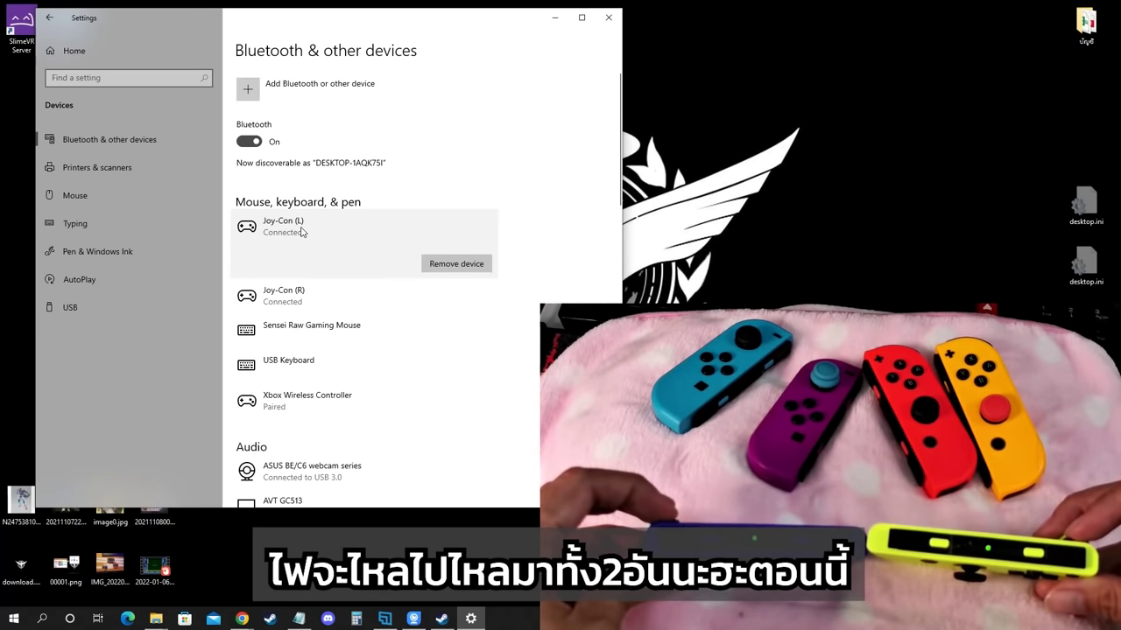
key(alt+Tab)
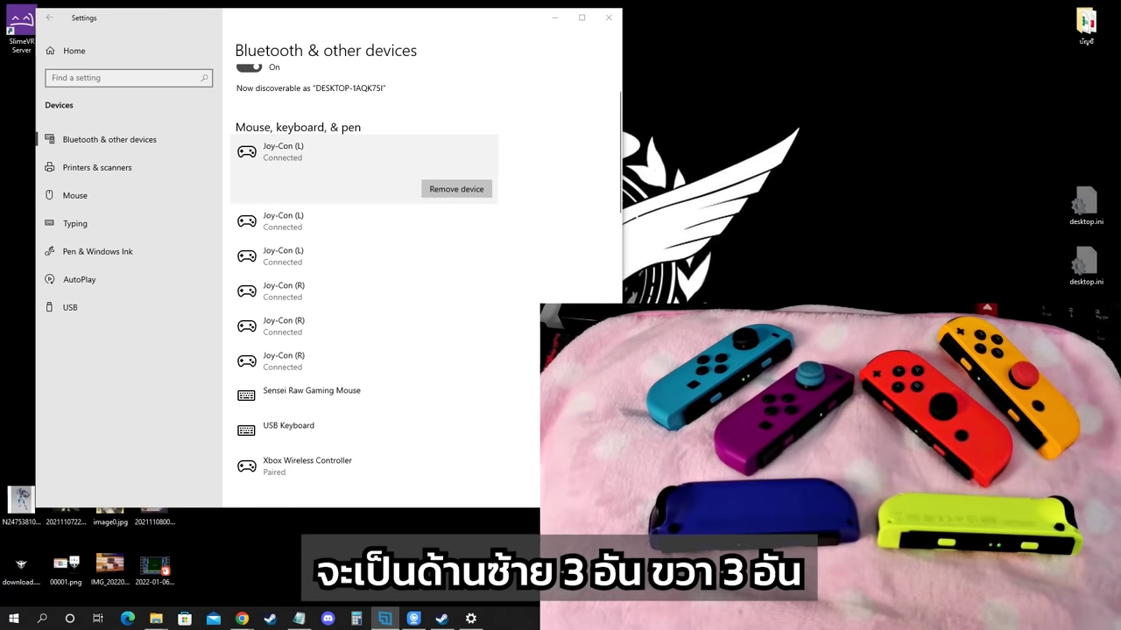
Go through the Joy-Con (L) and Joy-Con (R) entries in the device list to check their connections.
click(329, 229)
click(331, 253)
click(332, 293)
click(327, 323)
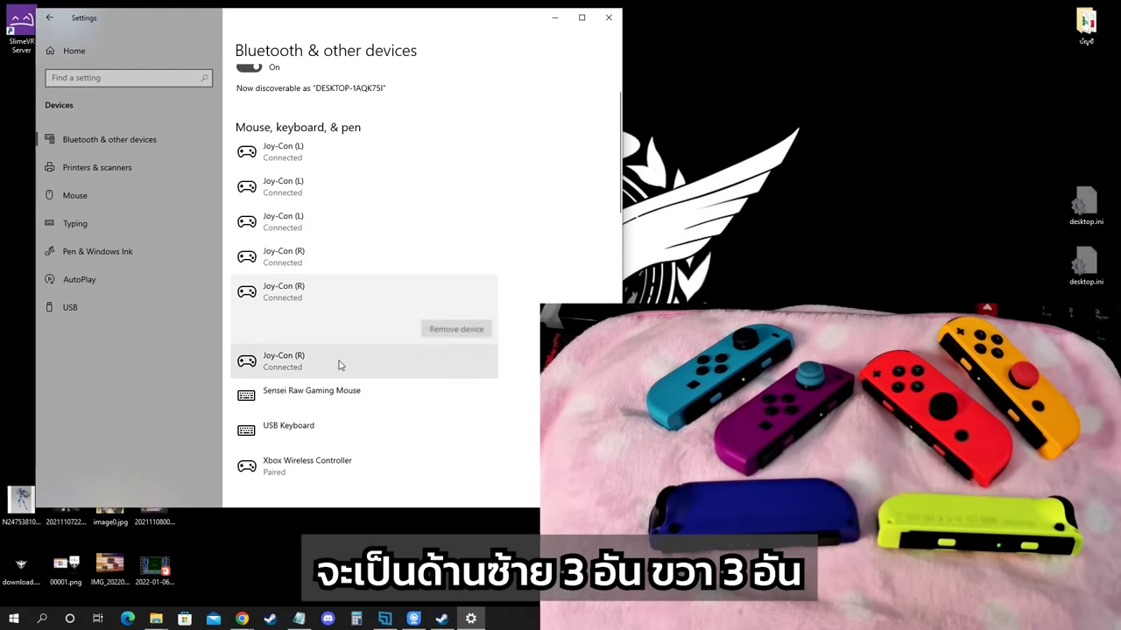
click(328, 359)
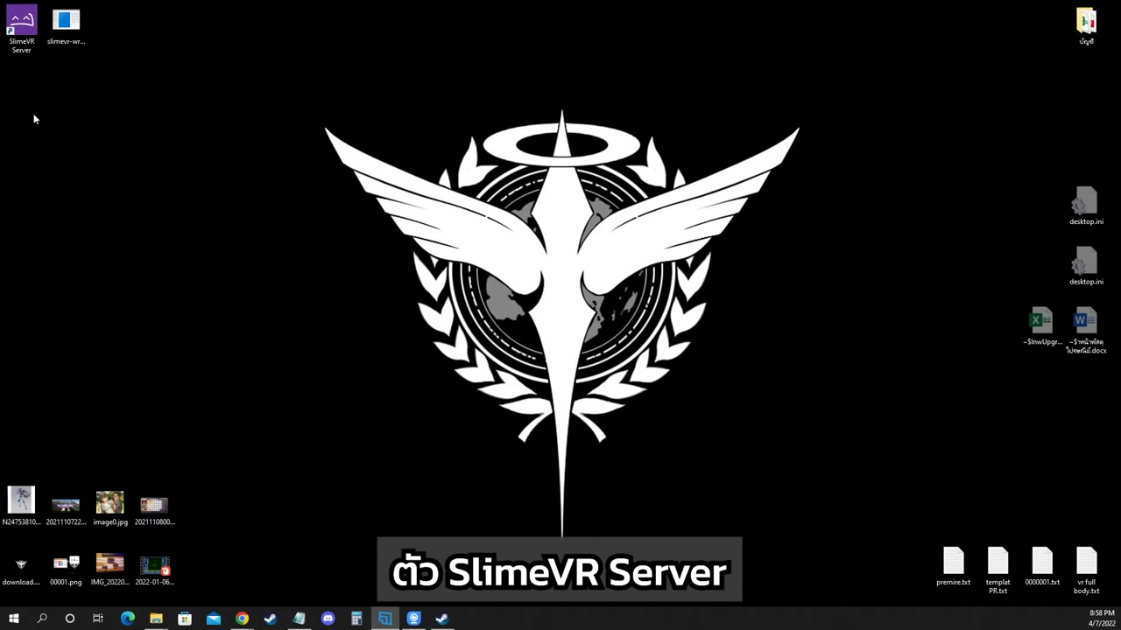
Launch SlimeVR Server with its console and main windows fully in view, and have the Waist, Legs and Chest SteamVR trackers enabled.
double_click(21, 27)
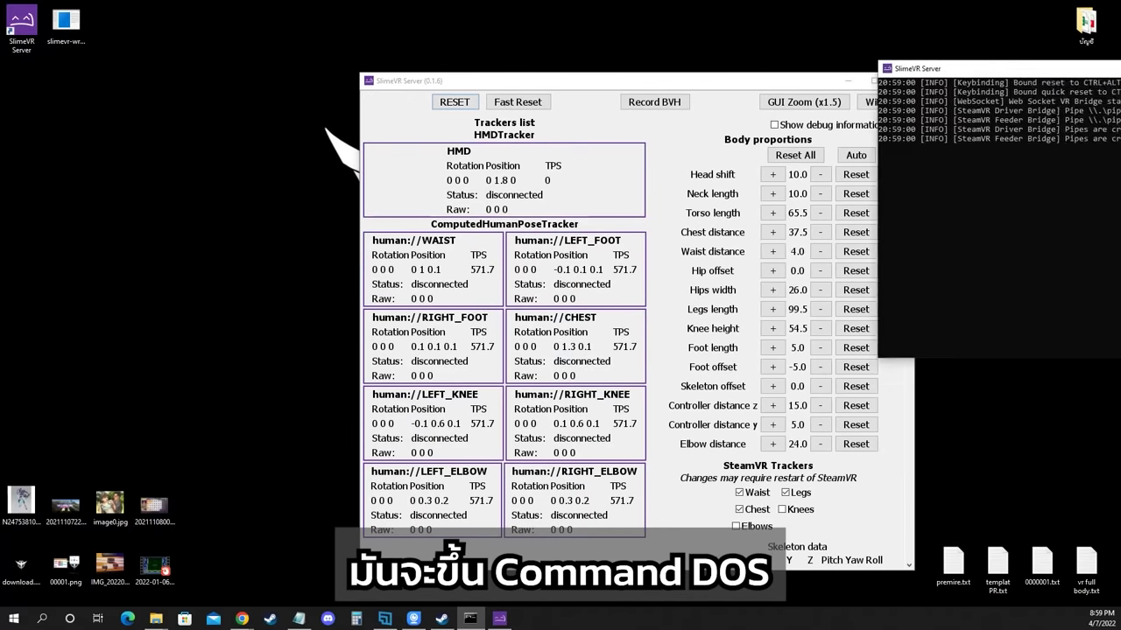
drag(1103, 58, 372, 48)
drag(714, 82, 700, 72)
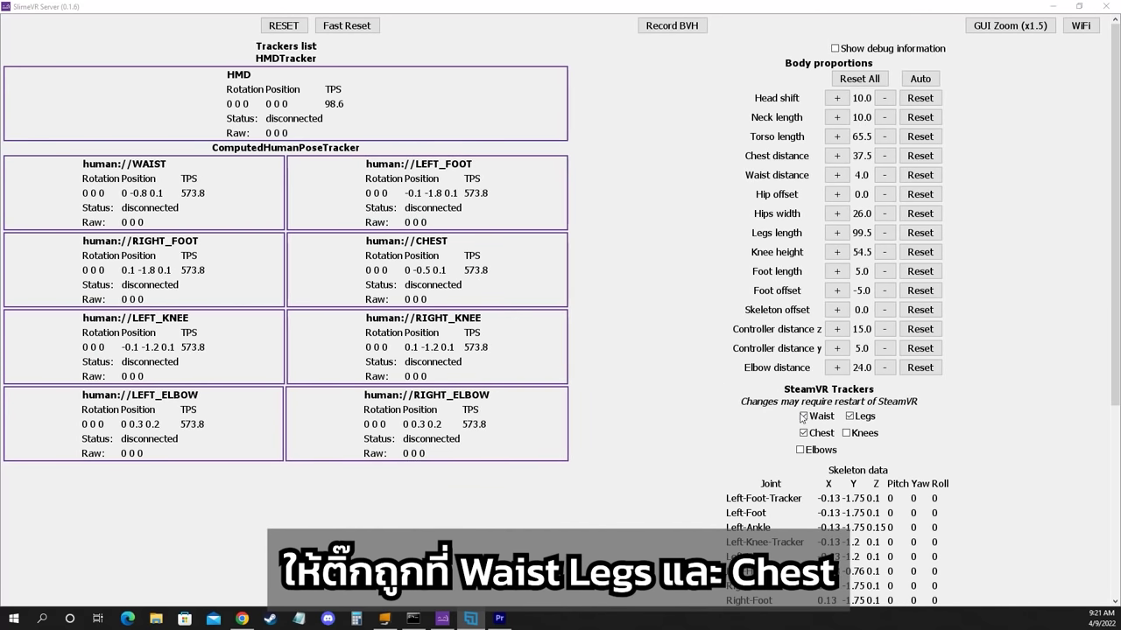
click(849, 417)
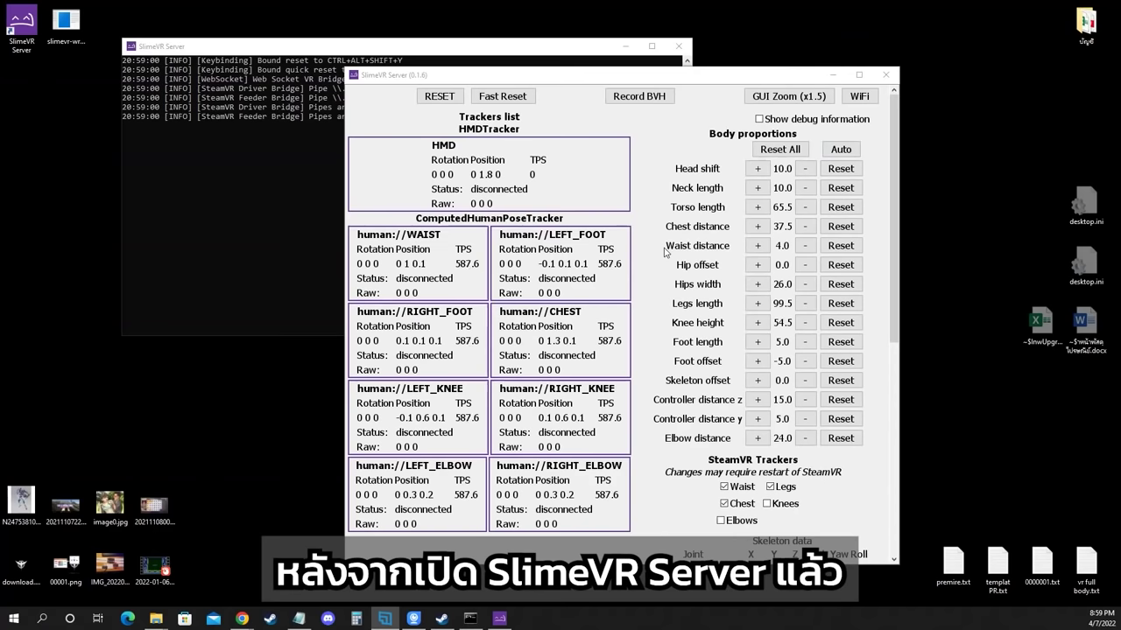
Launch SlimeVR Wrangler from the desktop, move its window clear and start a search for Joy-Cons.
double_click(60, 32)
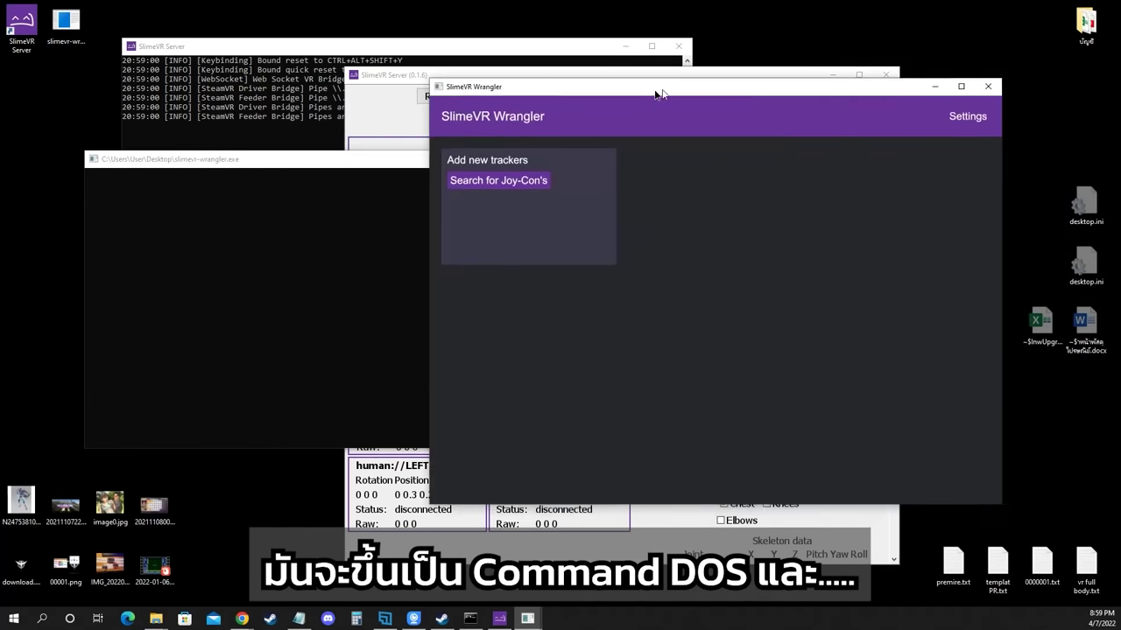
drag(534, 155, 513, 155)
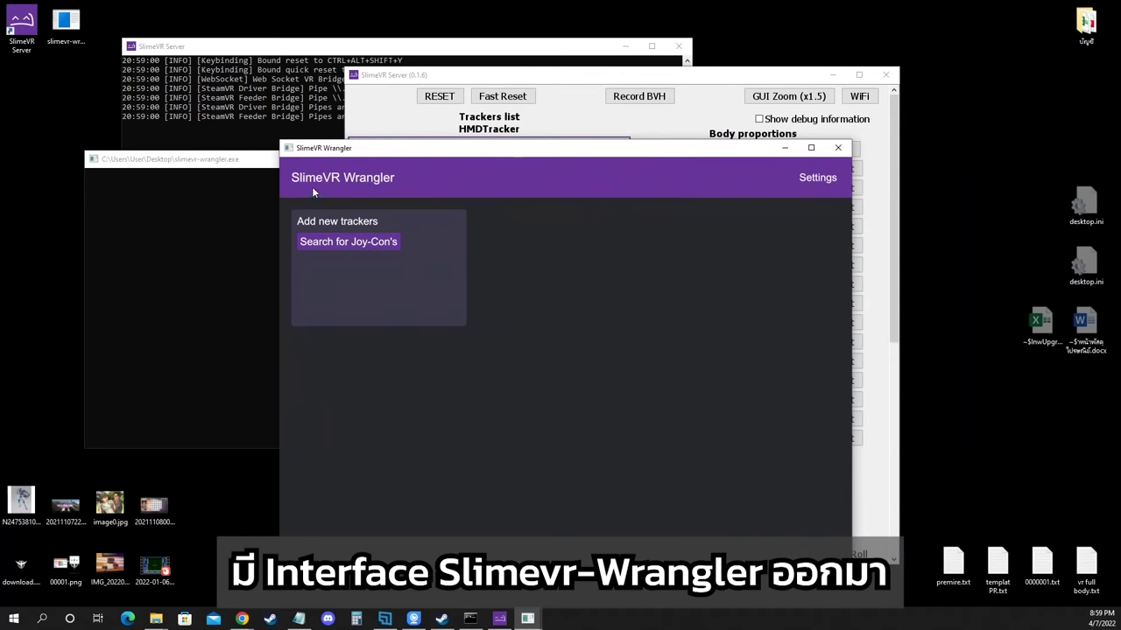
click(383, 246)
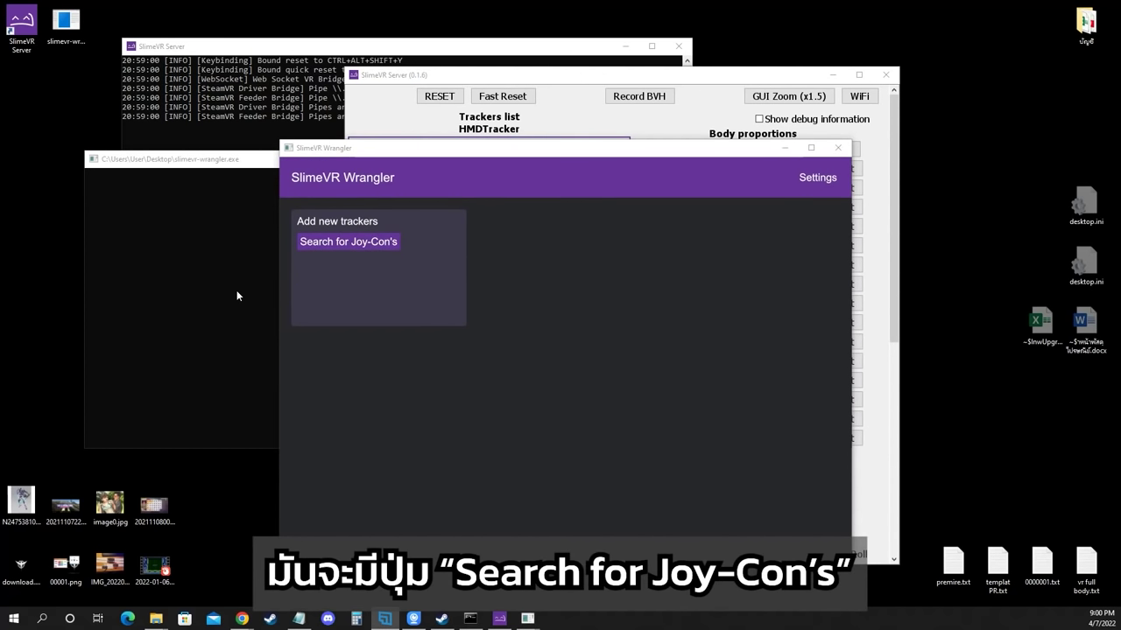
click(312, 249)
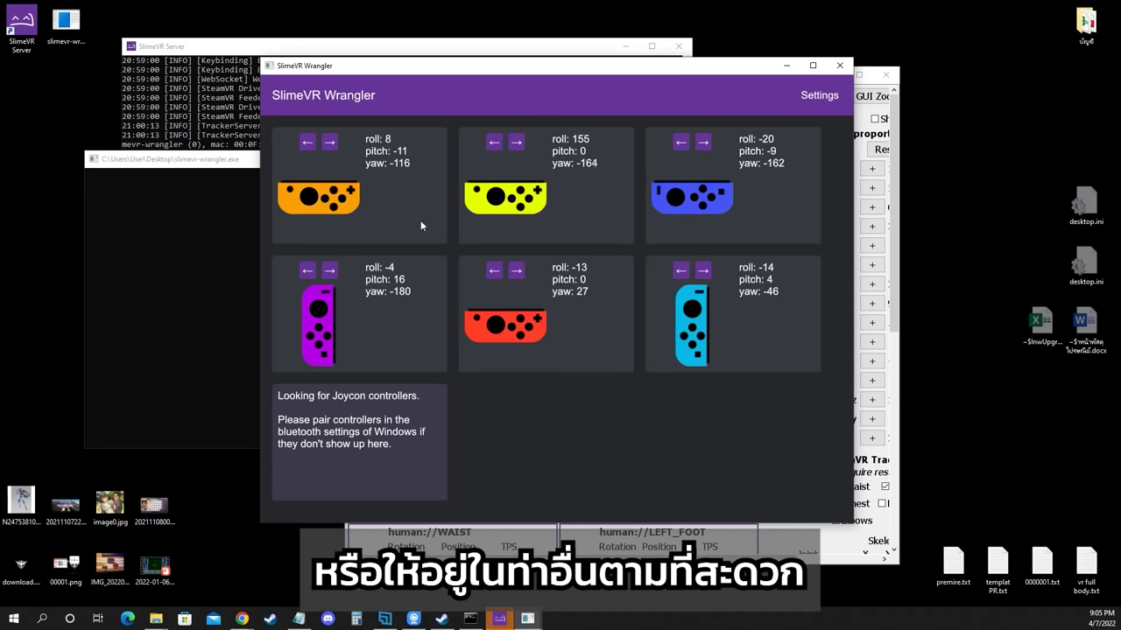
Rotate the orange Joy-Con through a full clockwise turn in quarter steps, back to horizontal with its black rail up.
click(329, 146)
click(329, 146)
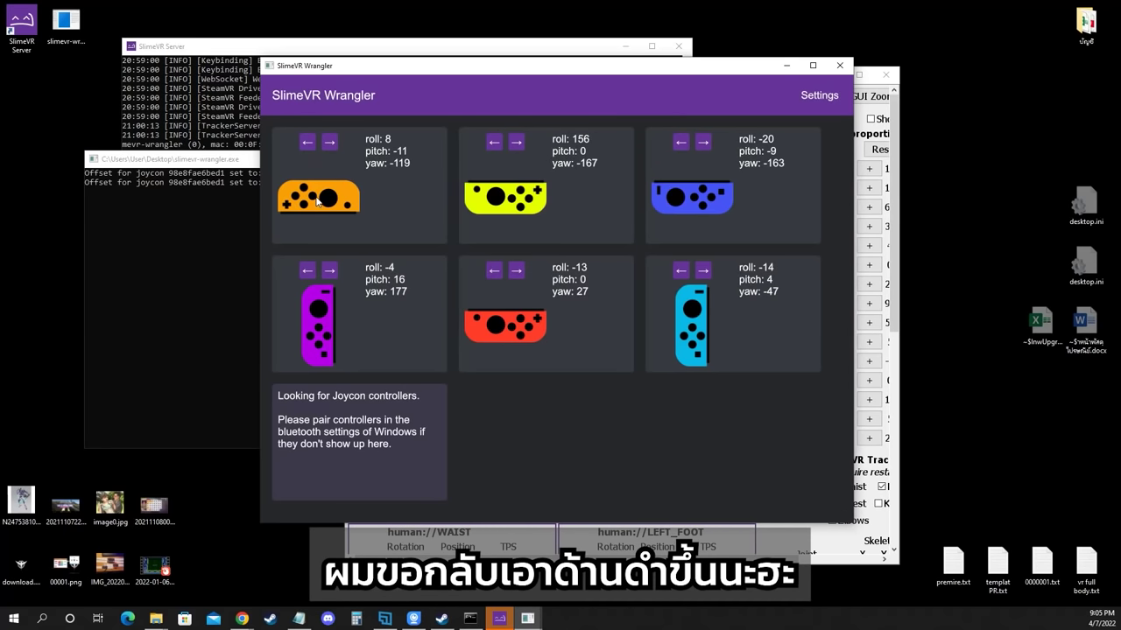
click(328, 145)
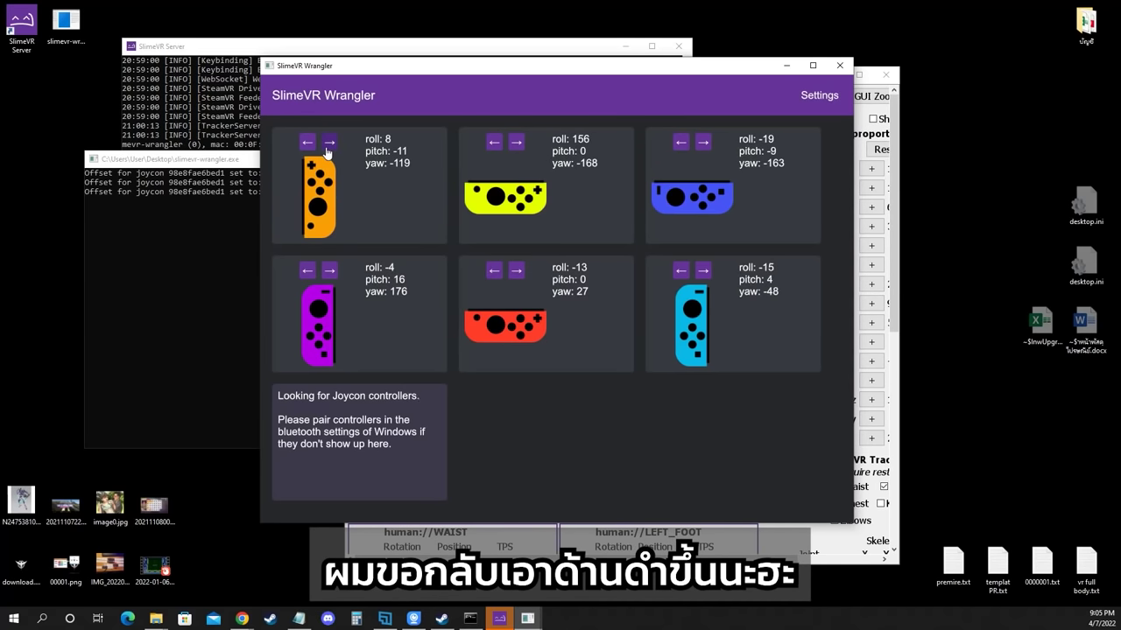
click(328, 146)
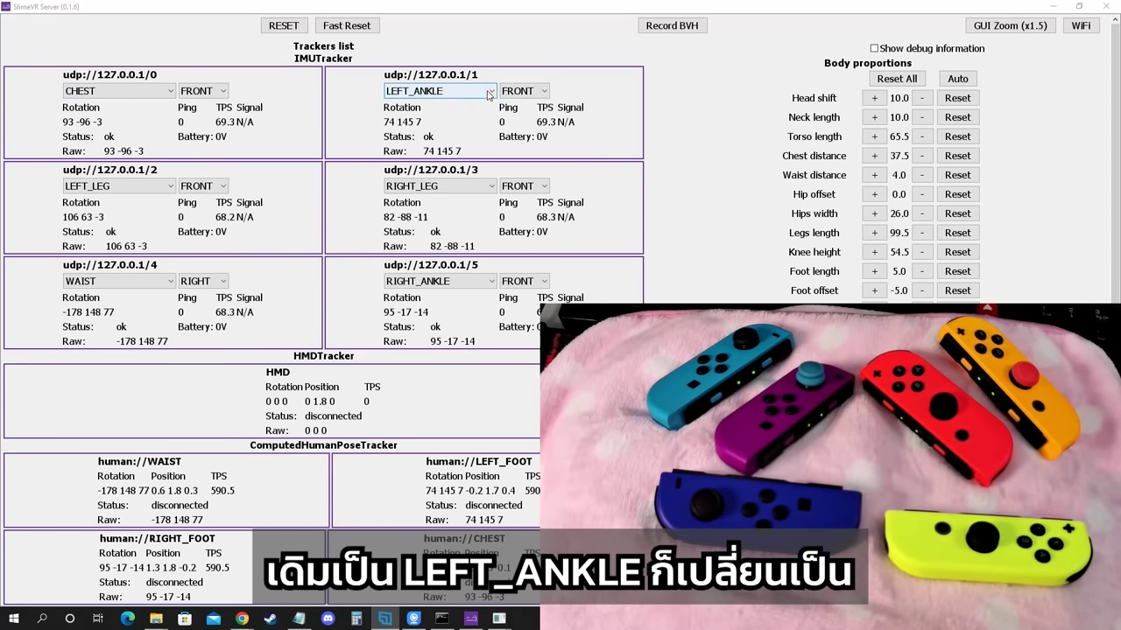
In SlimeVR Server, assign tracker udp://127.0.0.1/1 to WAIST and set its mounting direction to RIGHT.
click(489, 92)
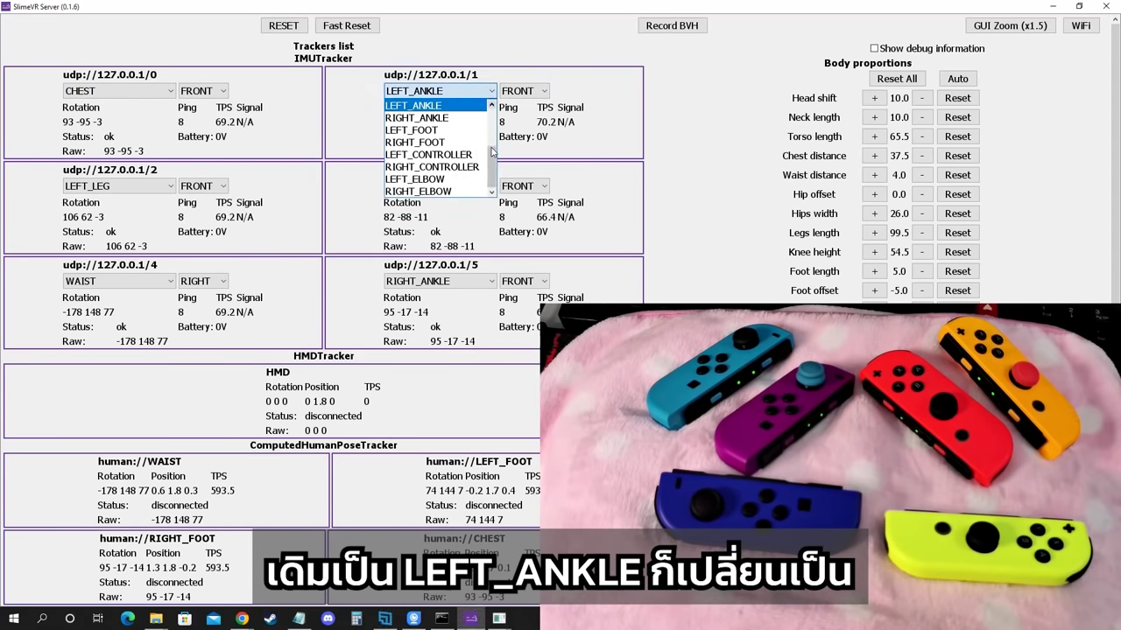
scroll(493, 153, up, 2)
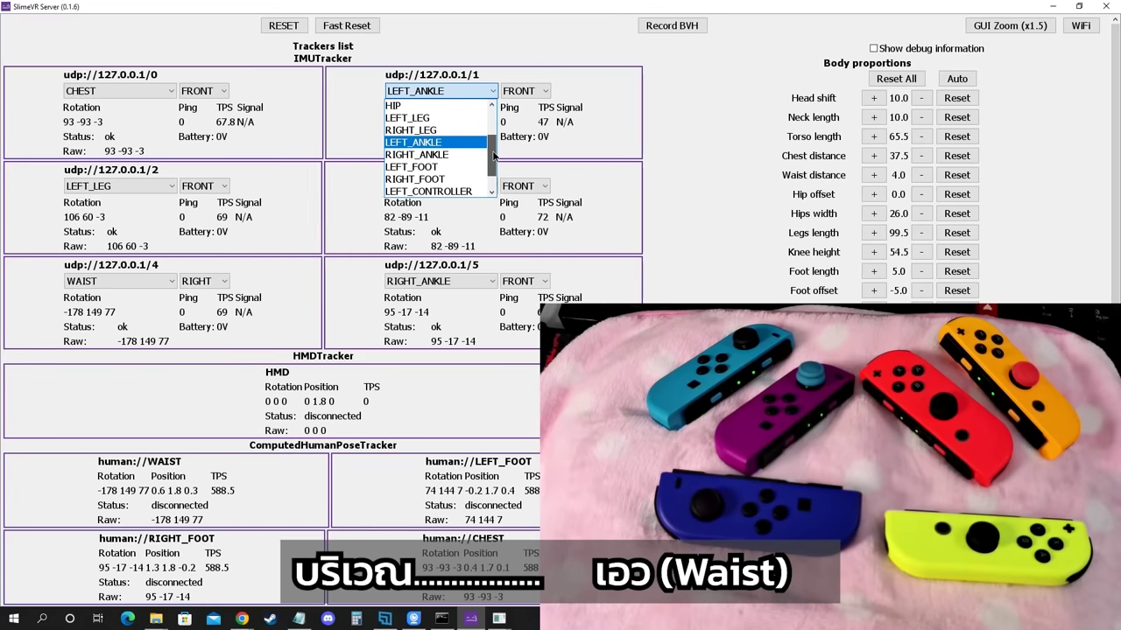
scroll(490, 154, up, 2)
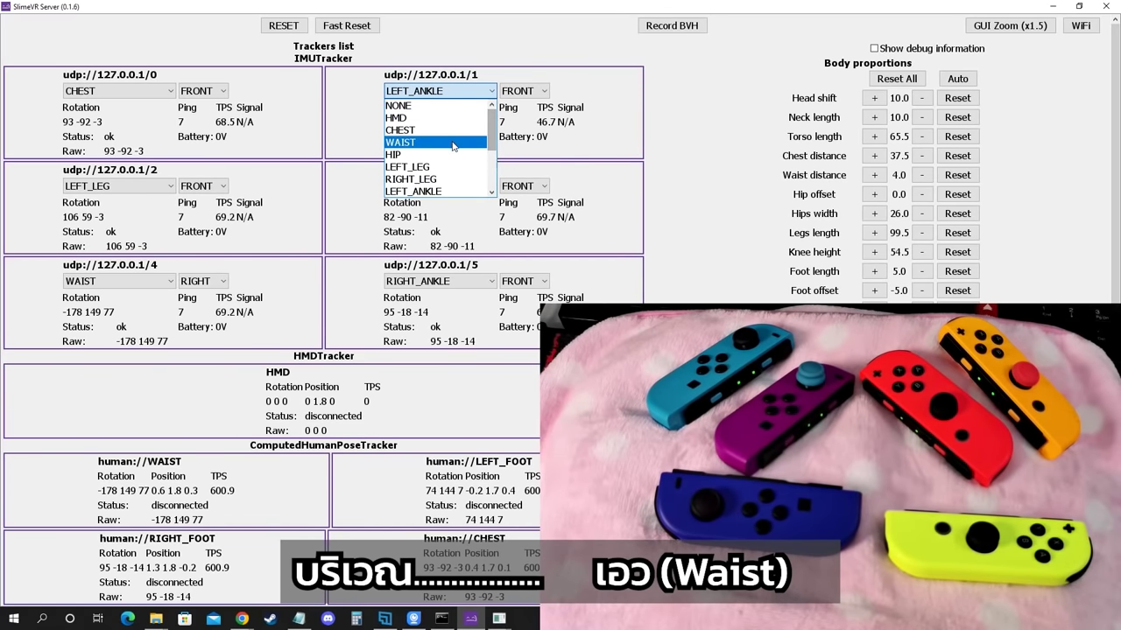
click(453, 142)
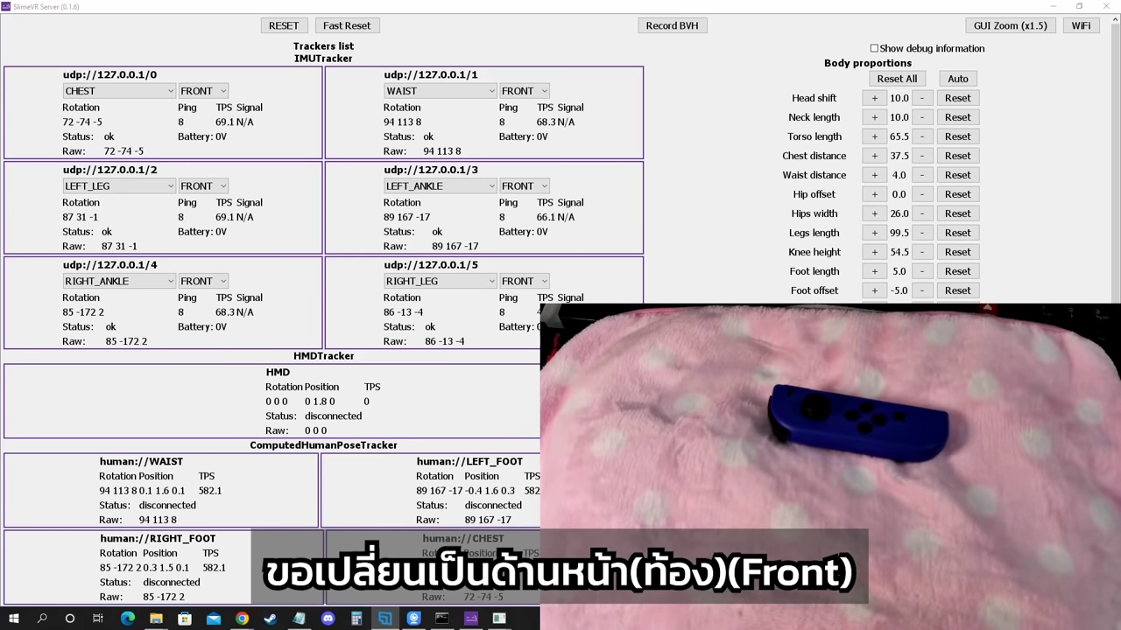
click(536, 91)
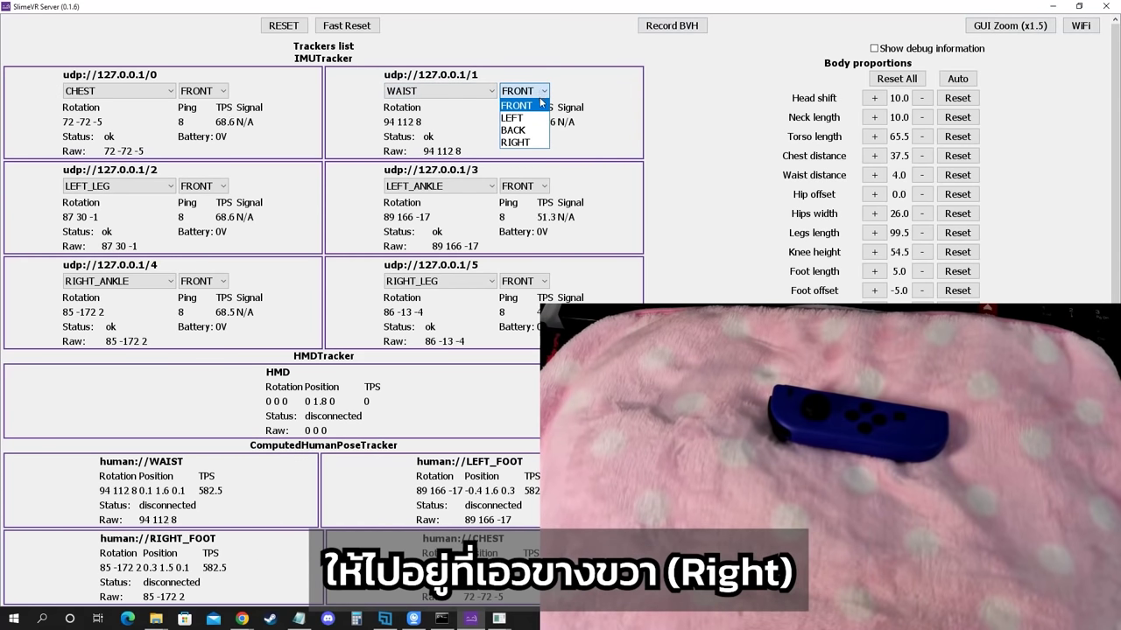
click(535, 142)
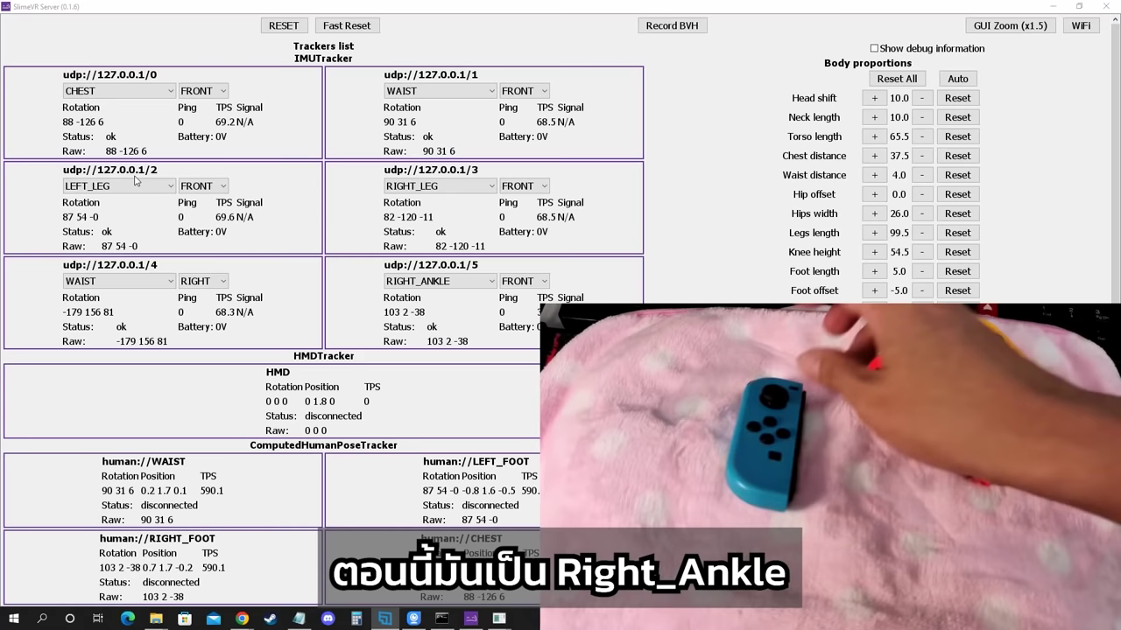
Assign tracker udp://127.0.0.1/5 to RIGHT_LEG.
click(489, 281)
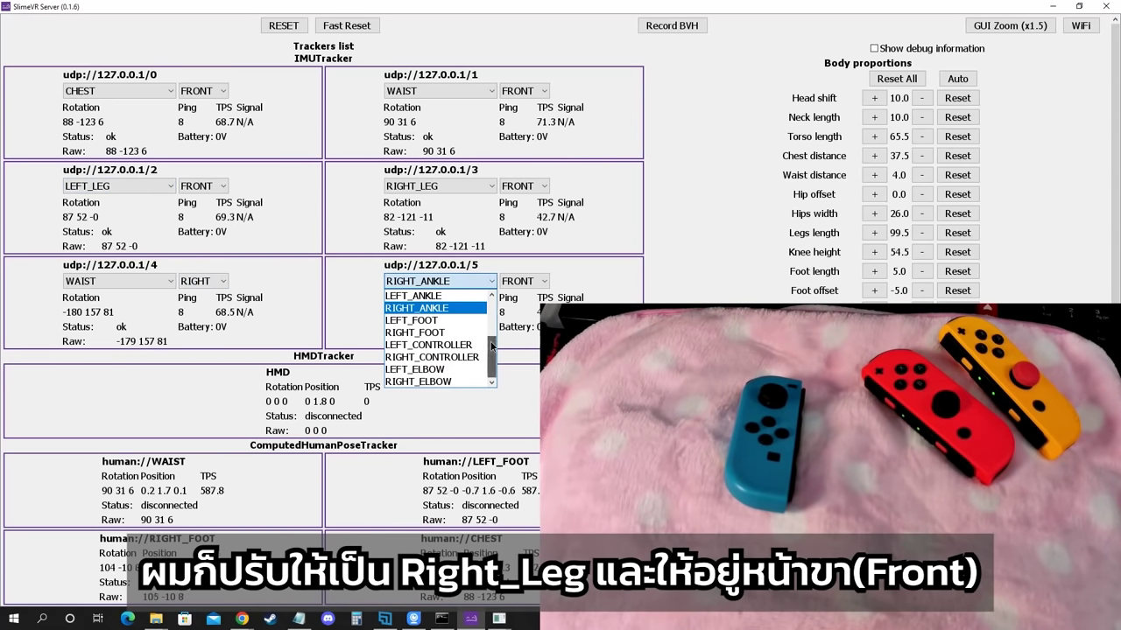
drag(491, 346, 491, 333)
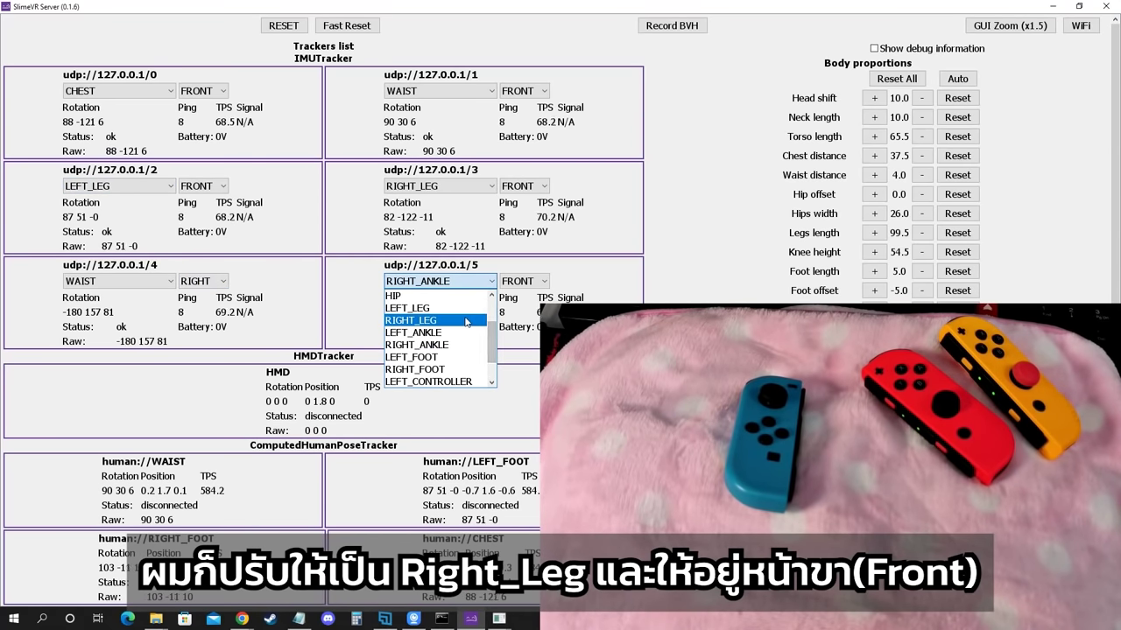
click(466, 322)
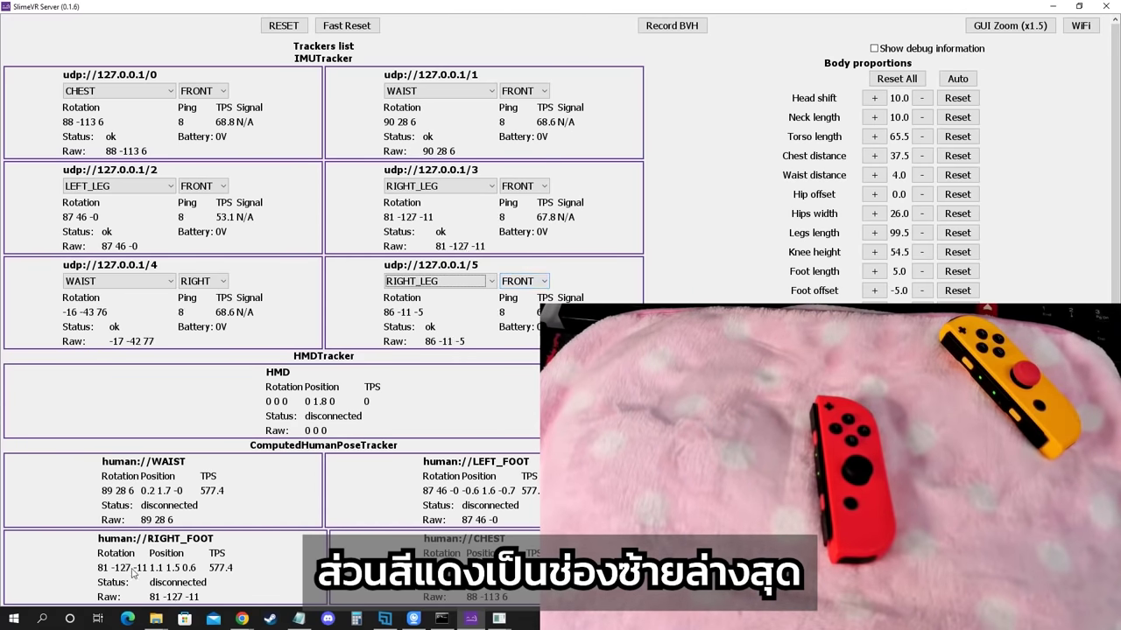
Assign tracker udp://127.0.0.1/4 to RIGHT_ANKLE with mounting direction FRONT, and tracker udp://127.0.0.1/3 to LEFT_ANKLE.
click(171, 281)
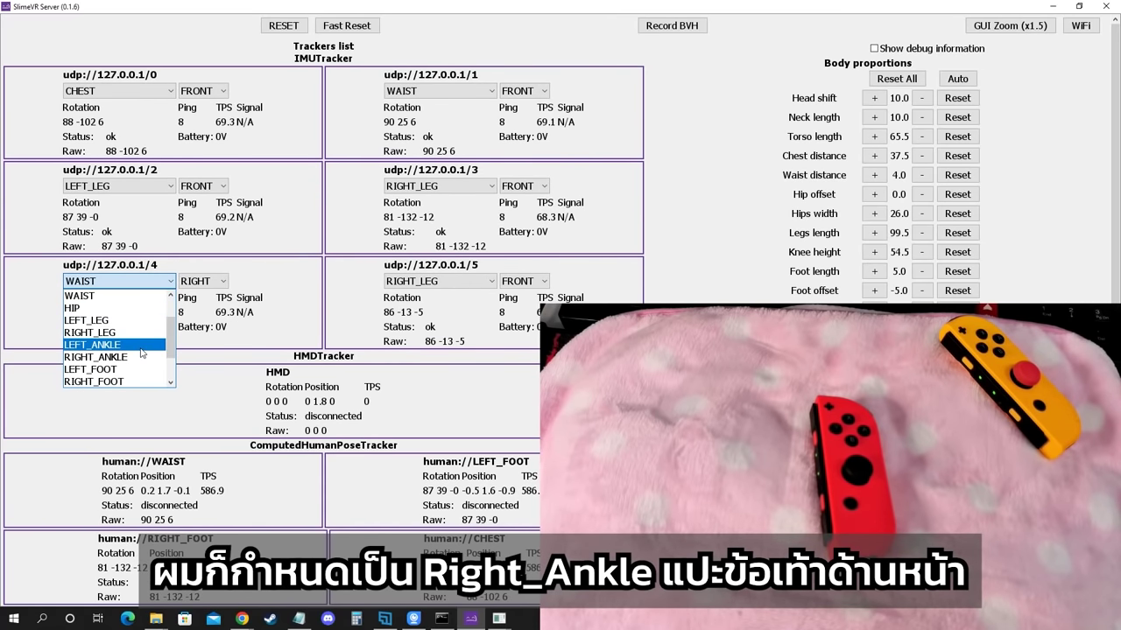
click(143, 358)
click(221, 281)
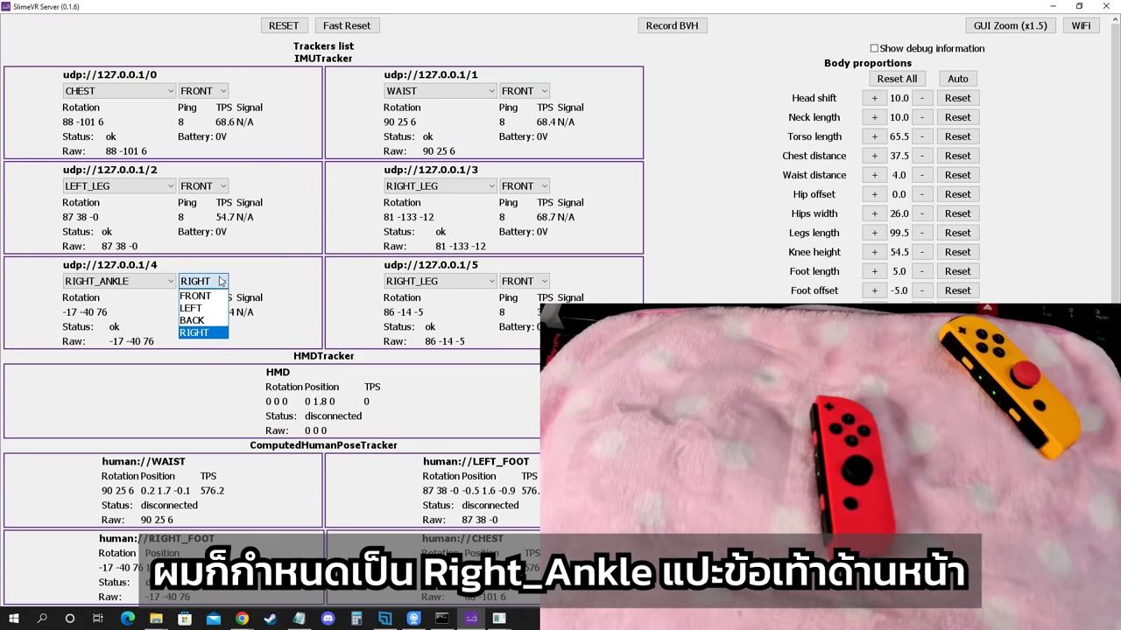
click(211, 297)
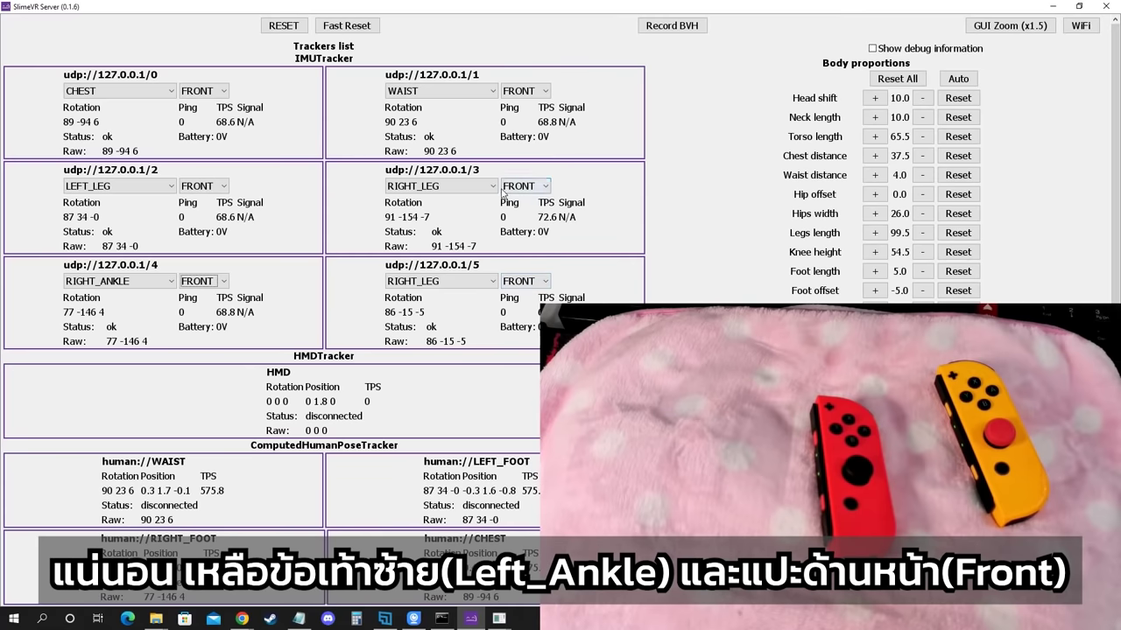
click(493, 186)
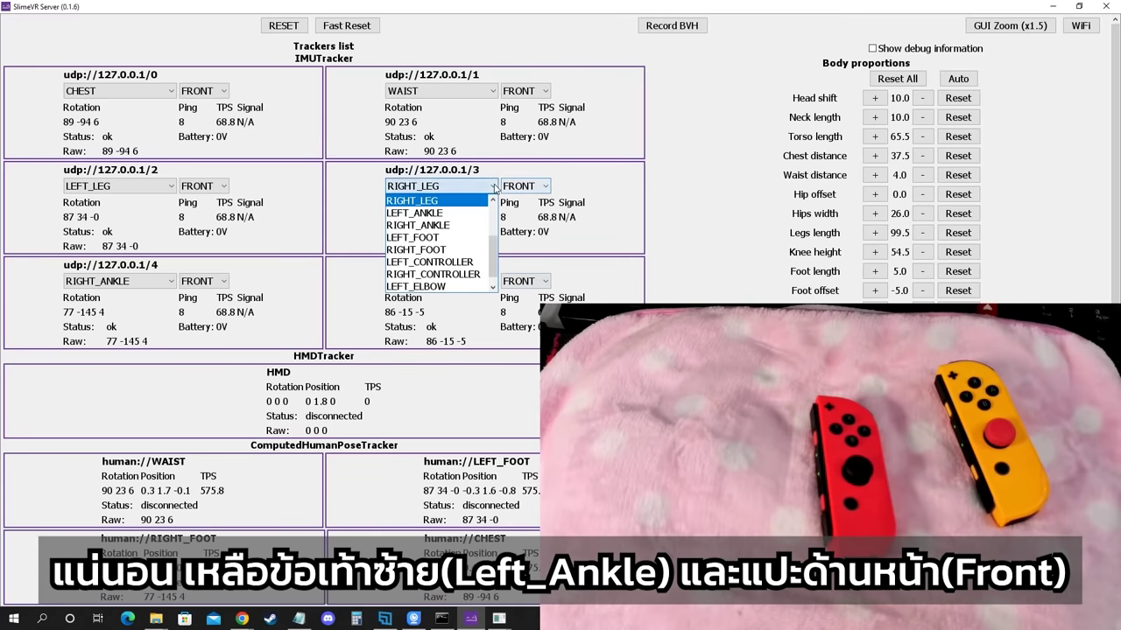
click(465, 213)
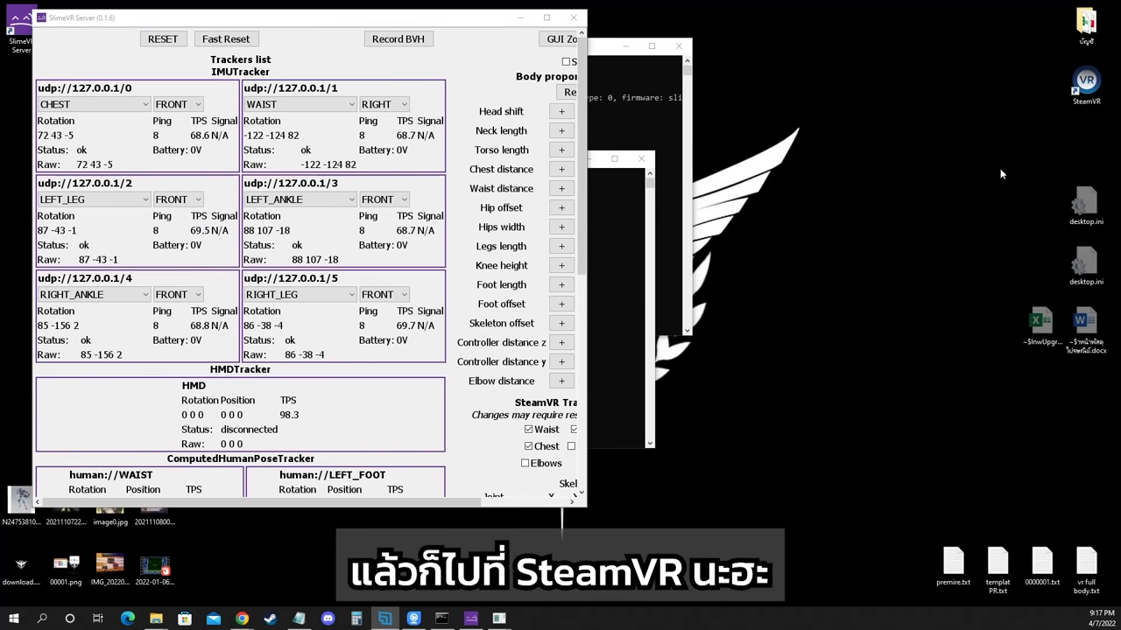
Launch SteamVR from the desktop and open its settings.
double_click(1085, 88)
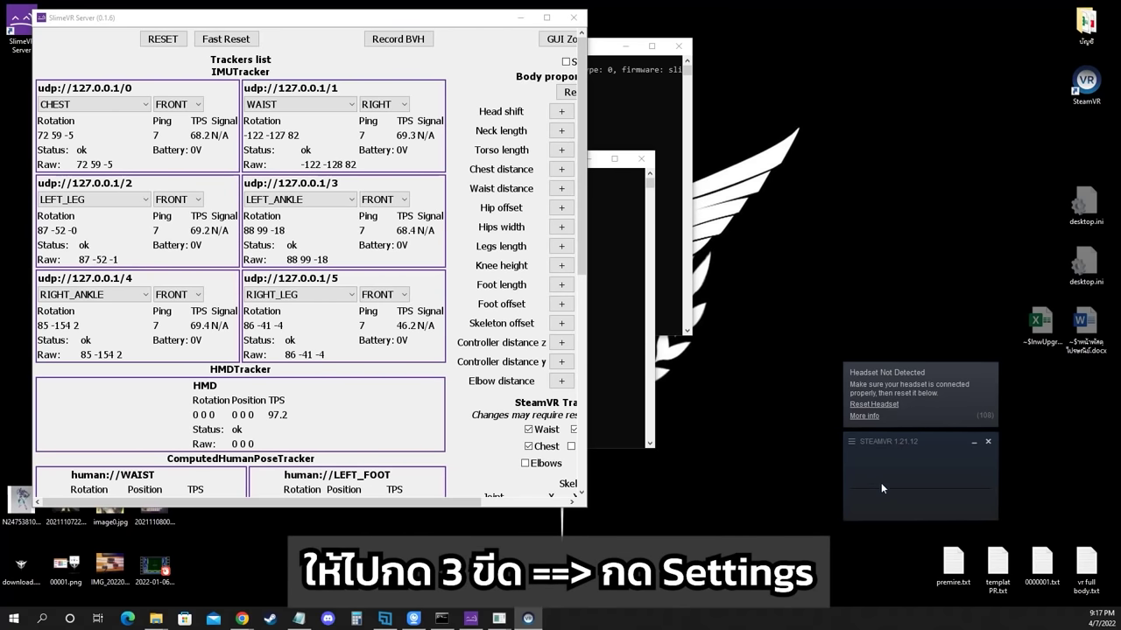
click(852, 442)
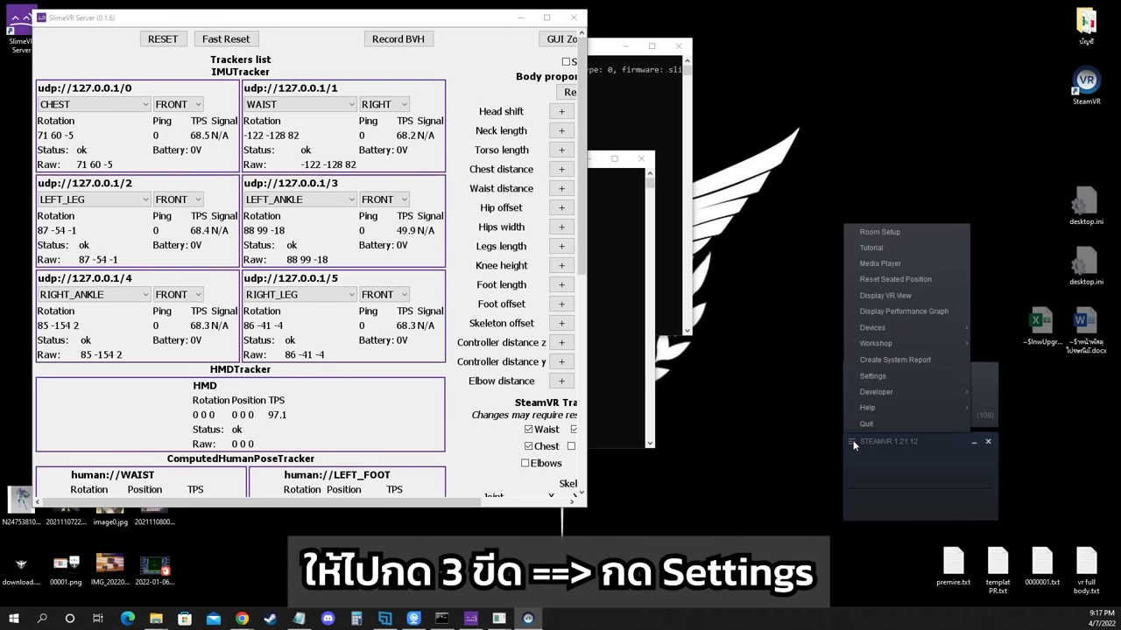
click(875, 376)
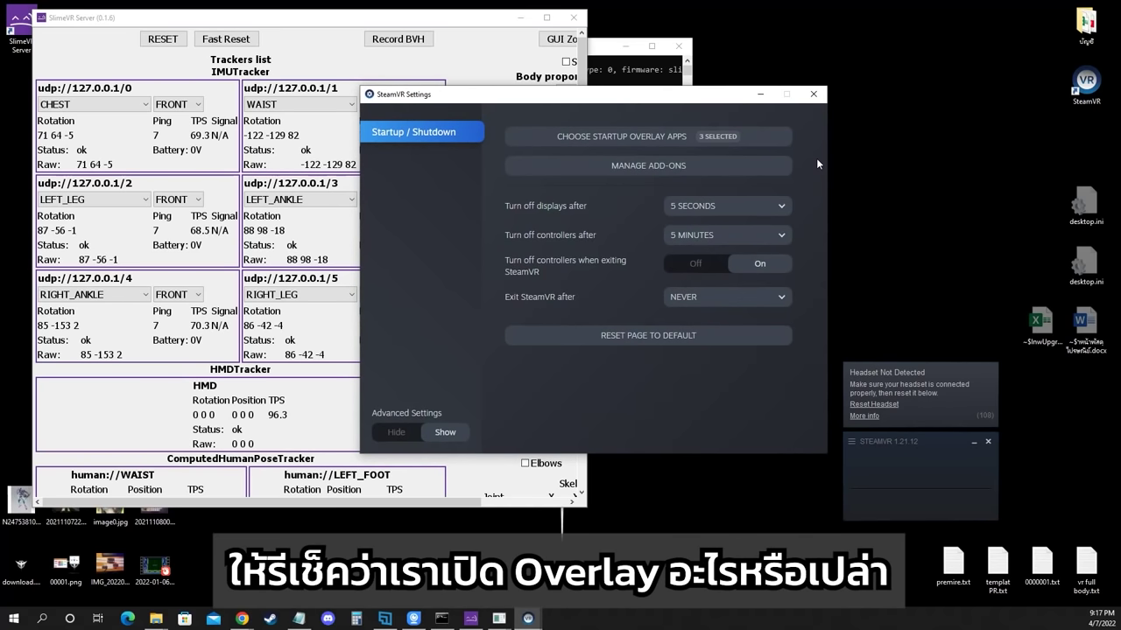
Check the on/off states of SlimeVR Feeder App and OVR Advanced Settings among startup overlays and SlimeVR among add-ons, and close the settings.
click(769, 135)
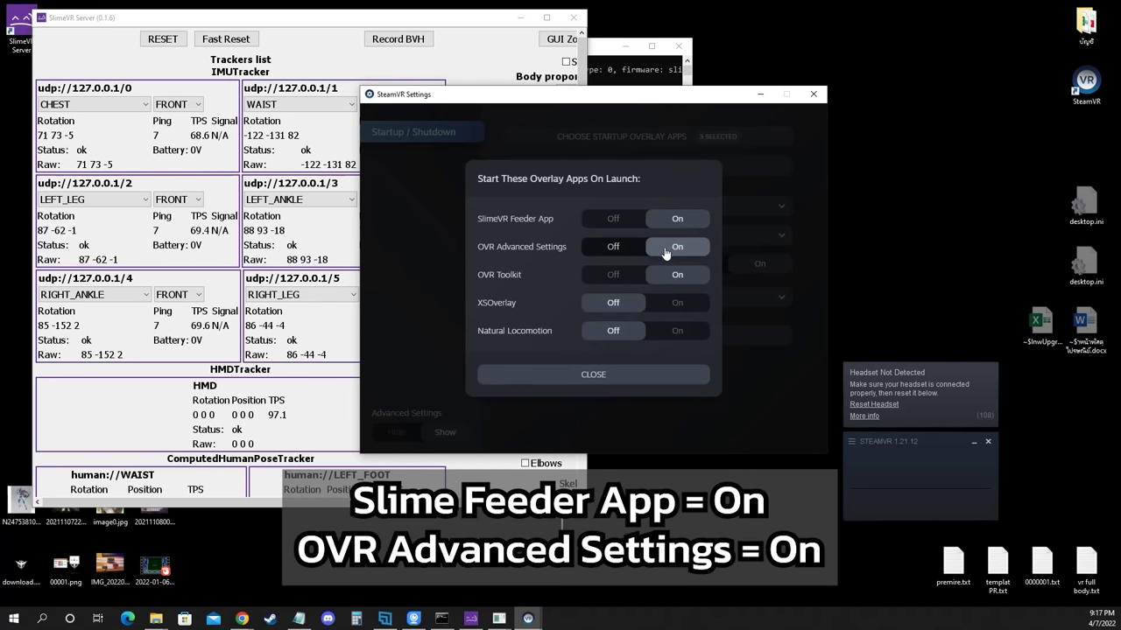
click(639, 374)
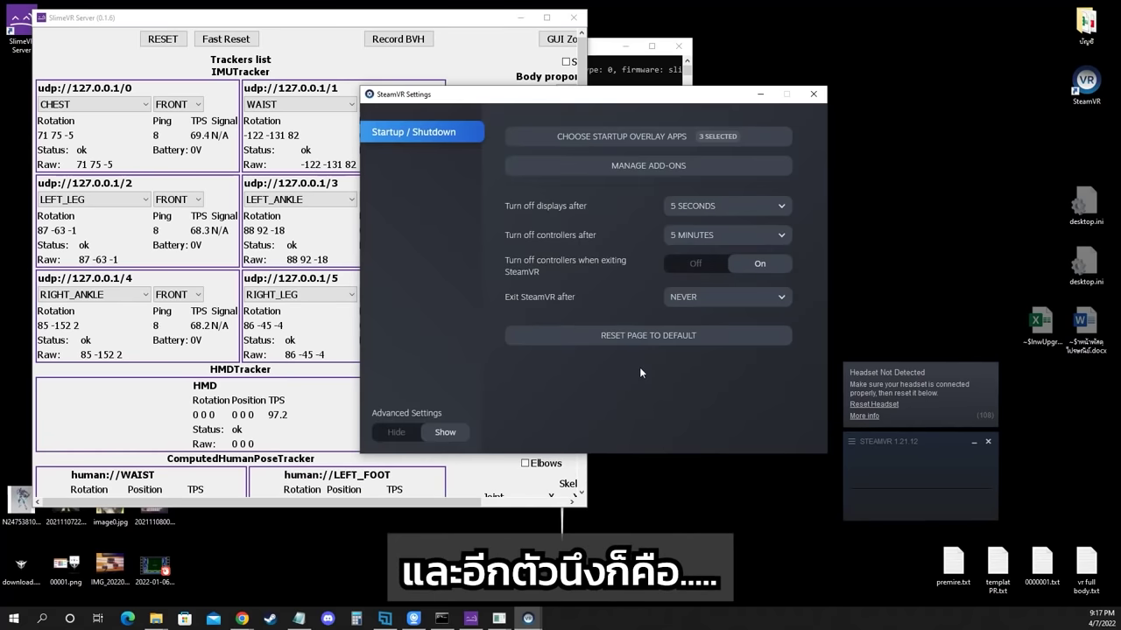
click(691, 170)
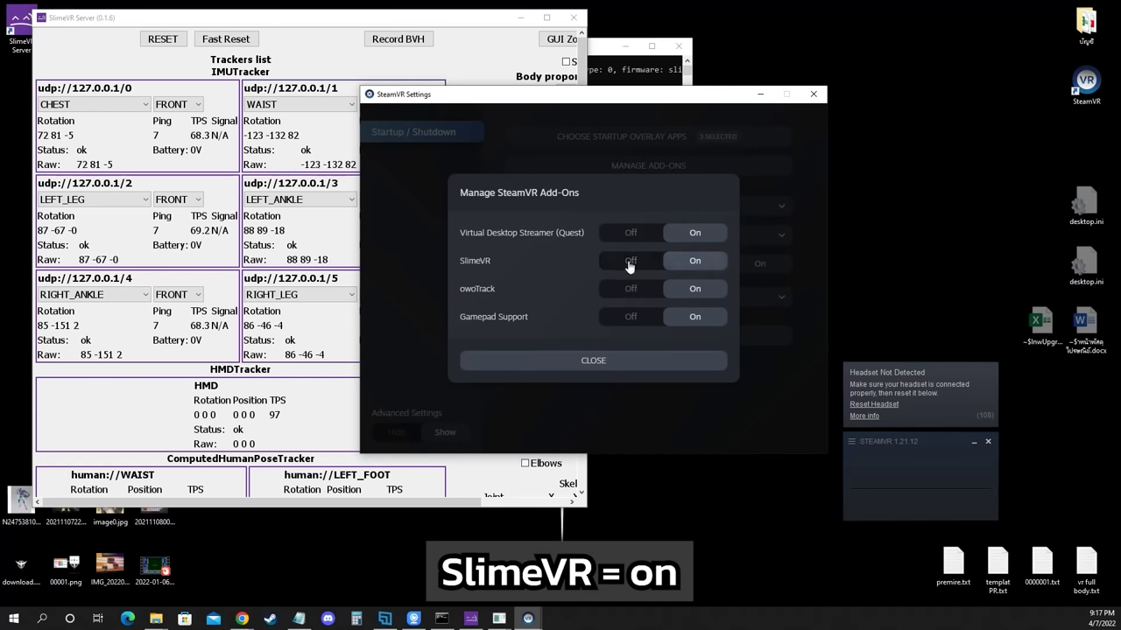
click(685, 364)
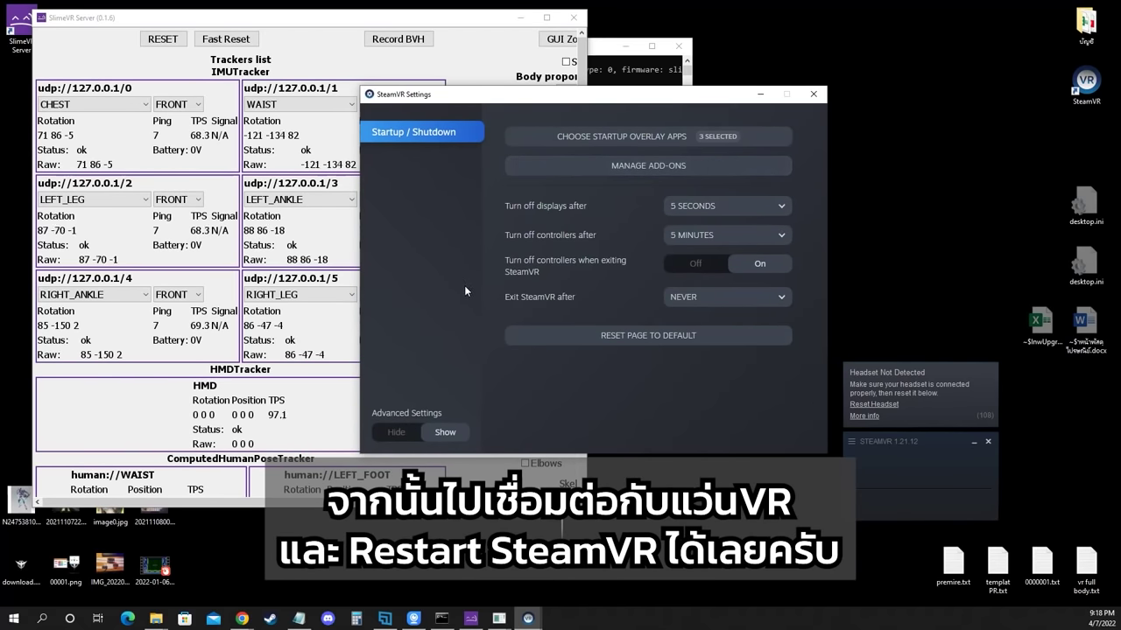
click(806, 98)
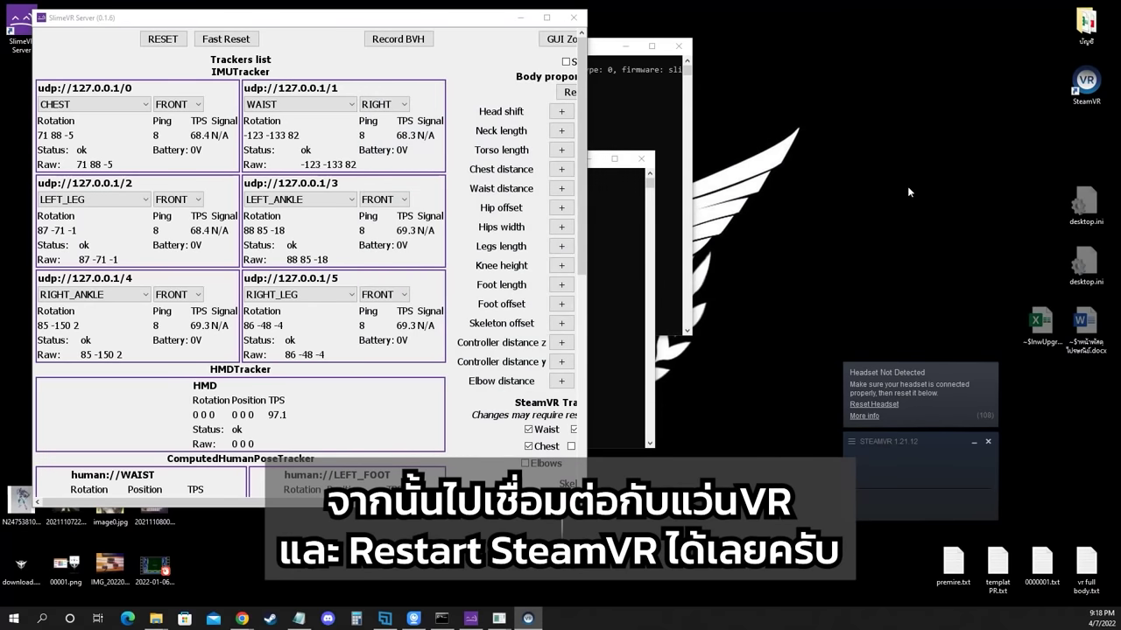